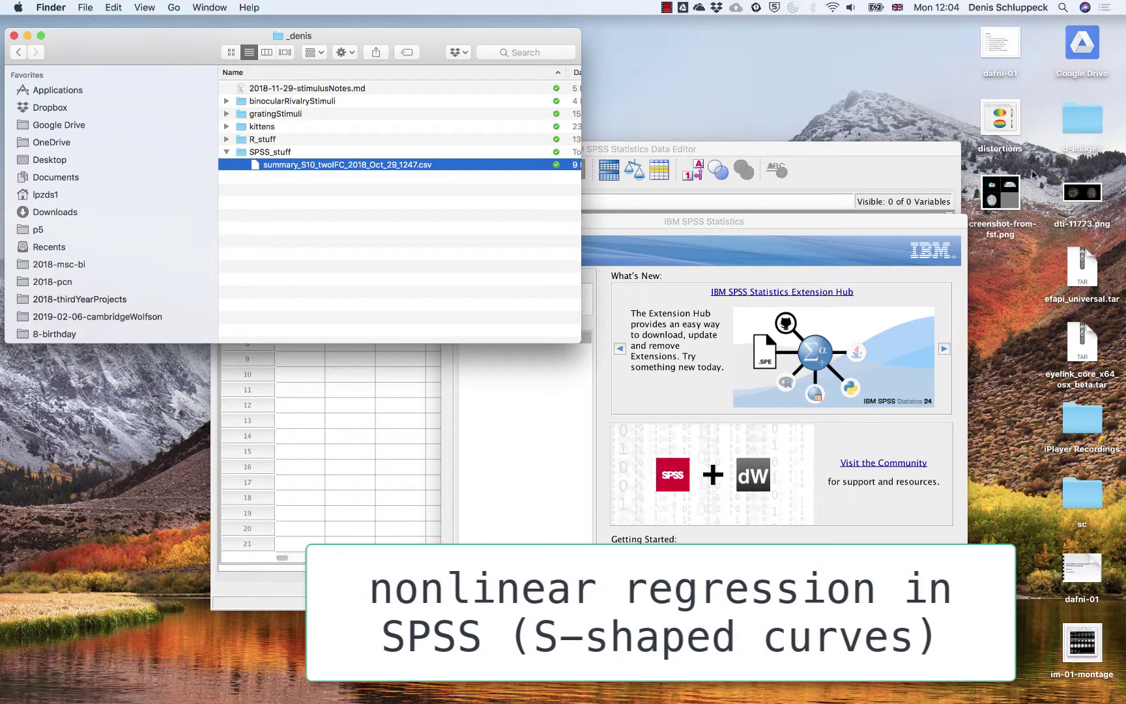
Step: Bring the SPSS welcome window to the front and move it up so it is fully visible
{"action": "left_click", "coordinate": [773, 222]}
{"action": "left_click_drag", "start_coordinate": [774, 221], "coordinate": [739, 95]}
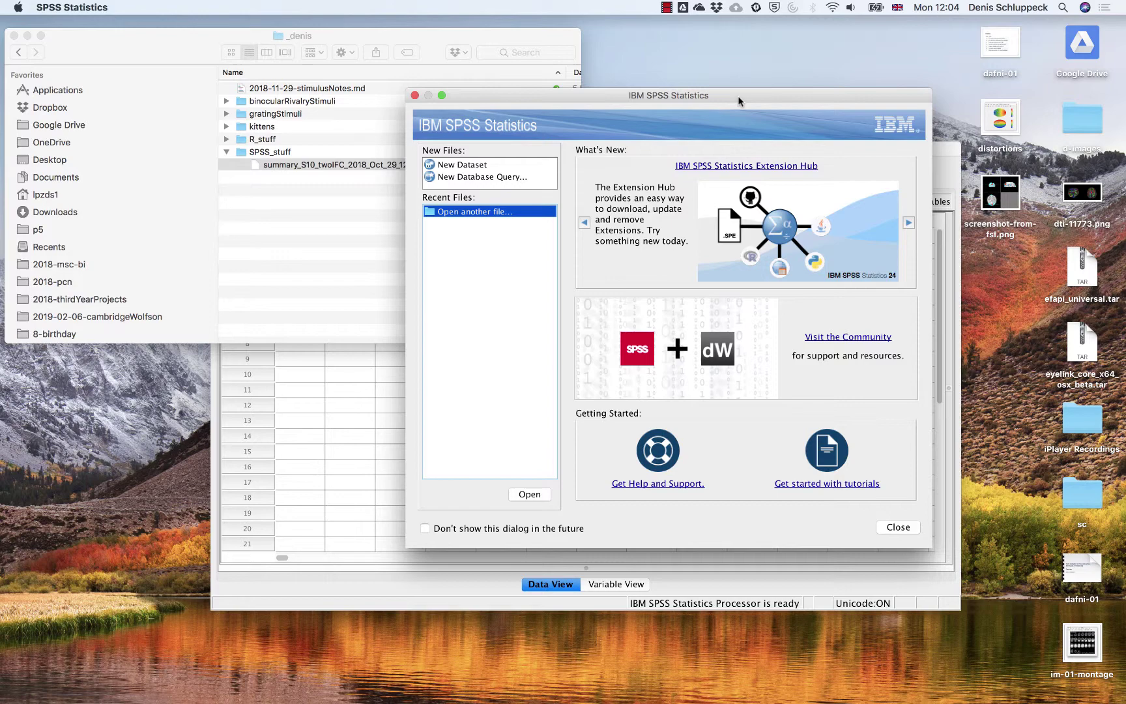
Step: Choose to open another file and browse into Dropbox > 2018-thirdYearProjects
{"action": "left_click", "coordinate": [465, 214]}
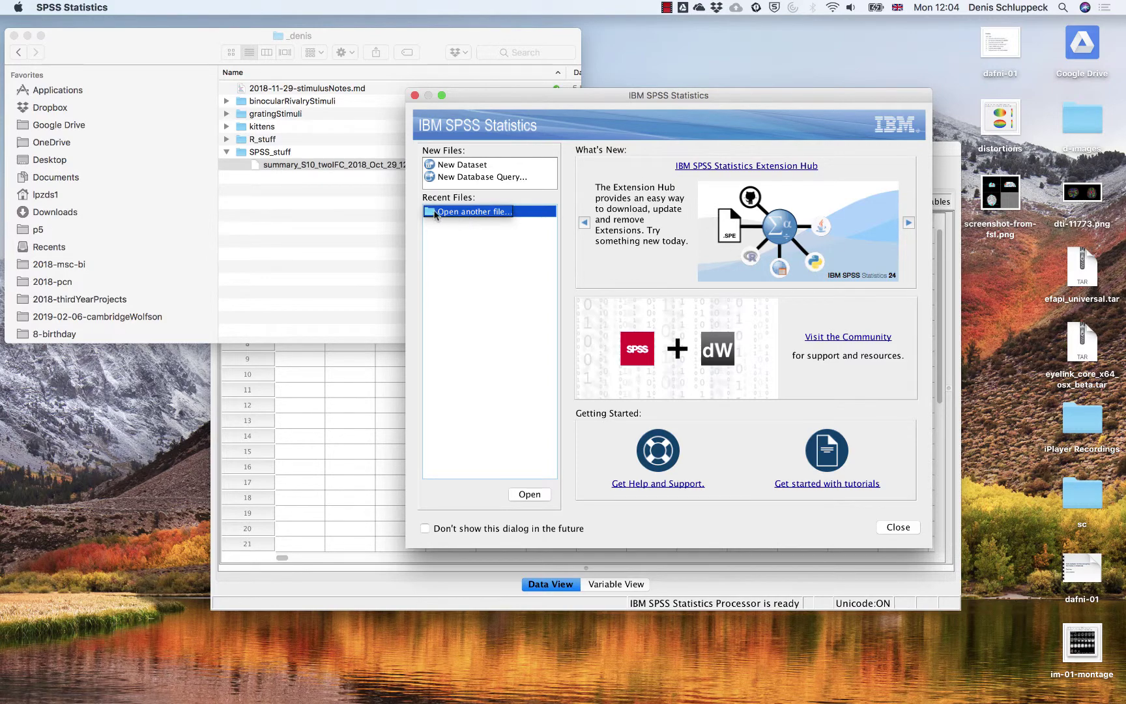
{"action": "key", "text": "super+alt+f"}
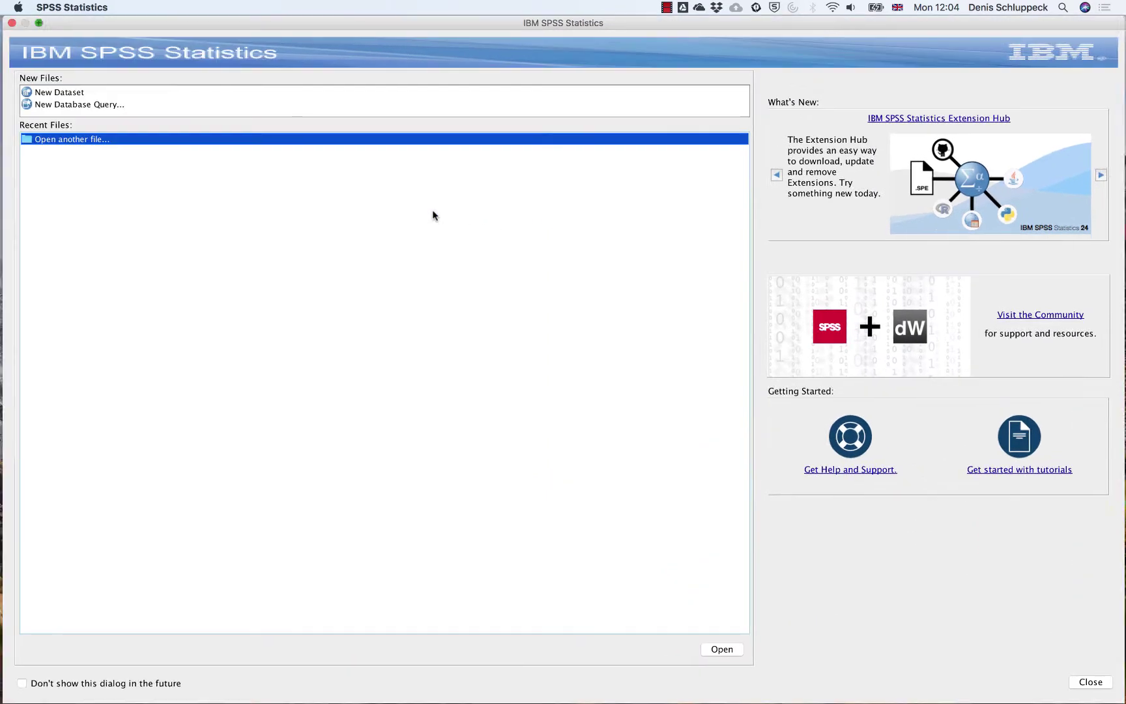
{"action": "double_click", "coordinate": [28, 140]}
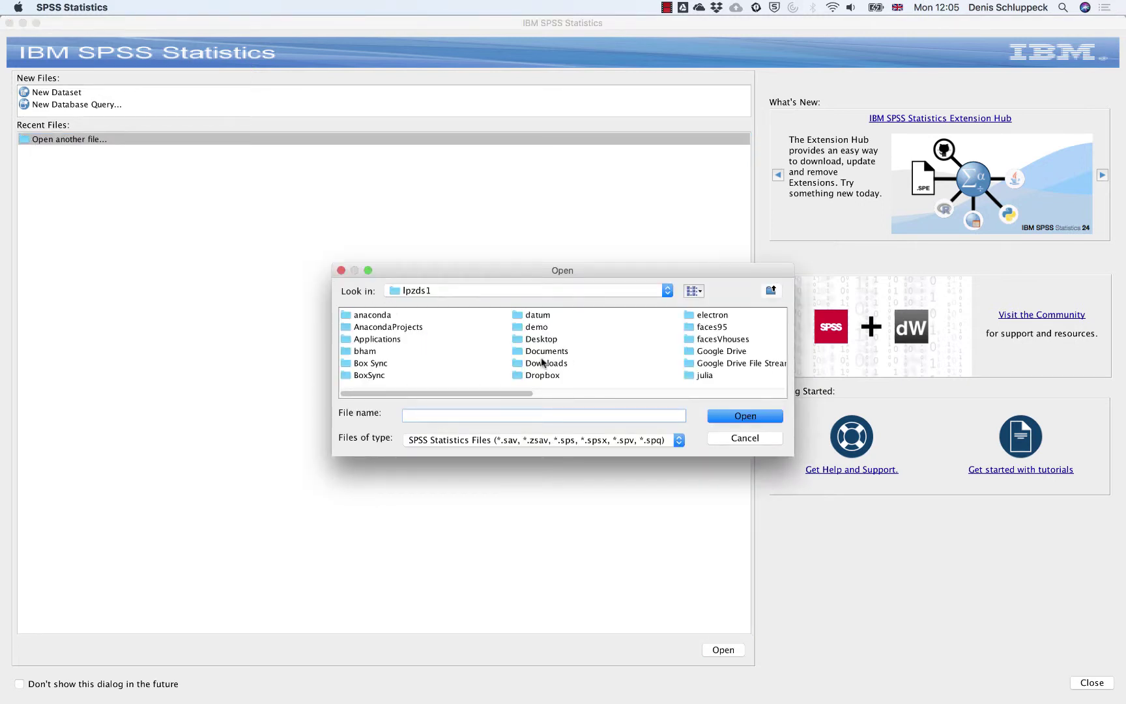
{"action": "double_click", "coordinate": [552, 378]}
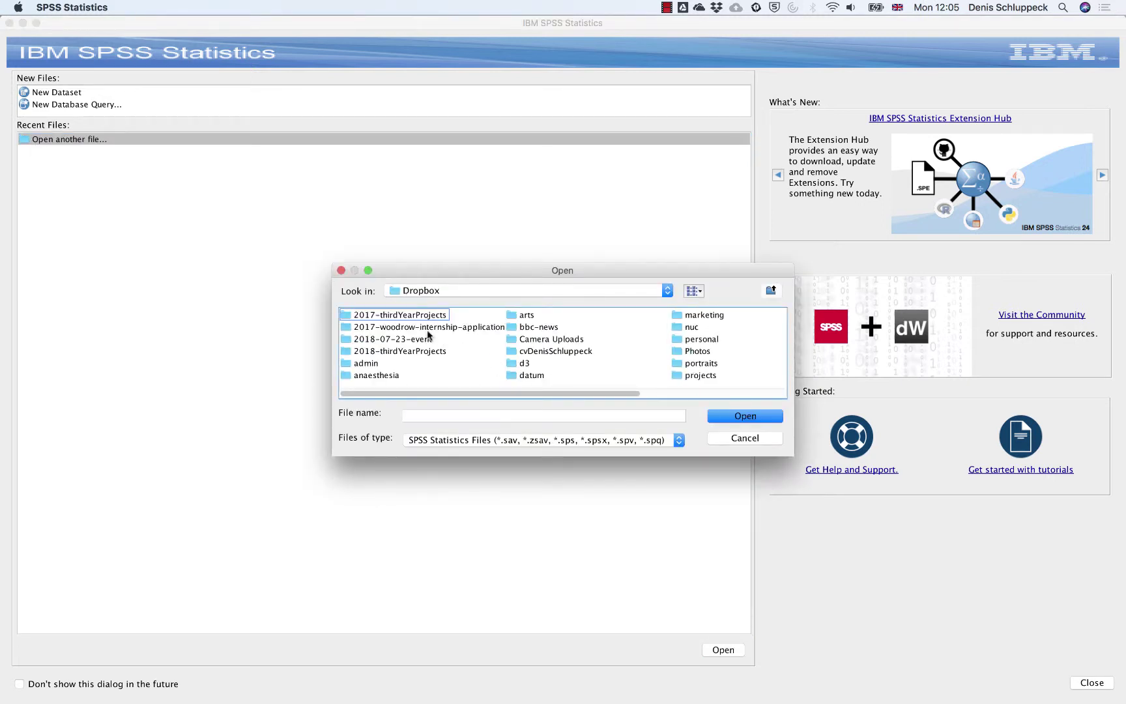
{"action": "left_click", "coordinate": [410, 353]}
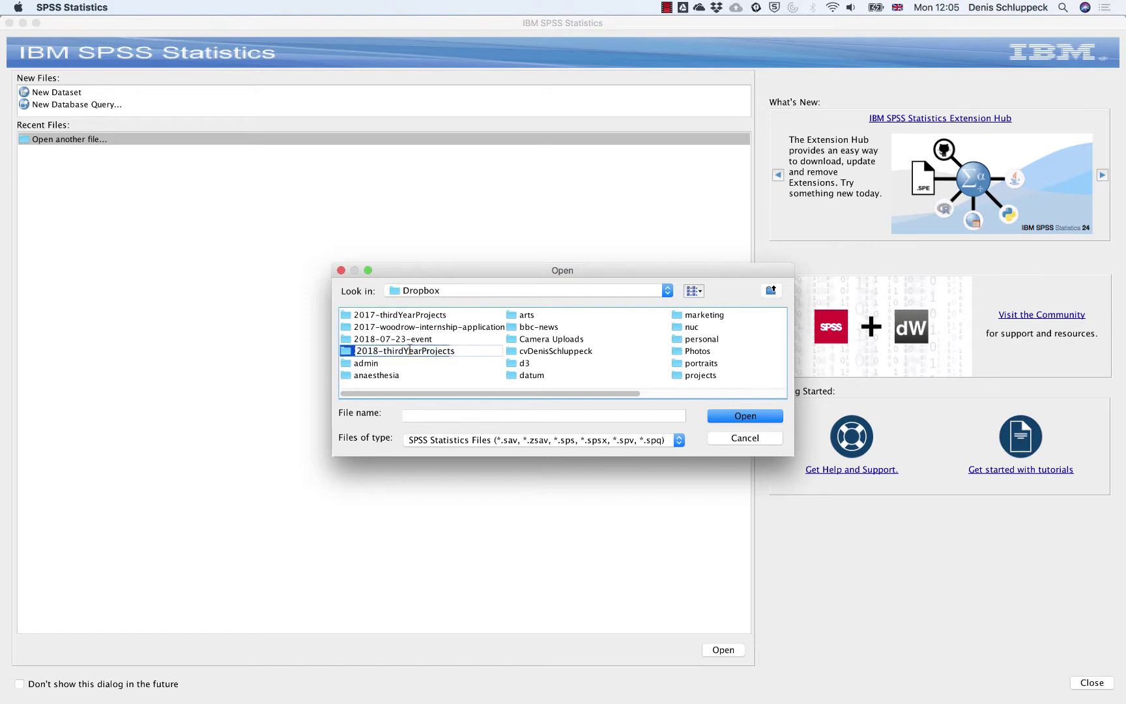
{"action": "double_click", "coordinate": [345, 355]}
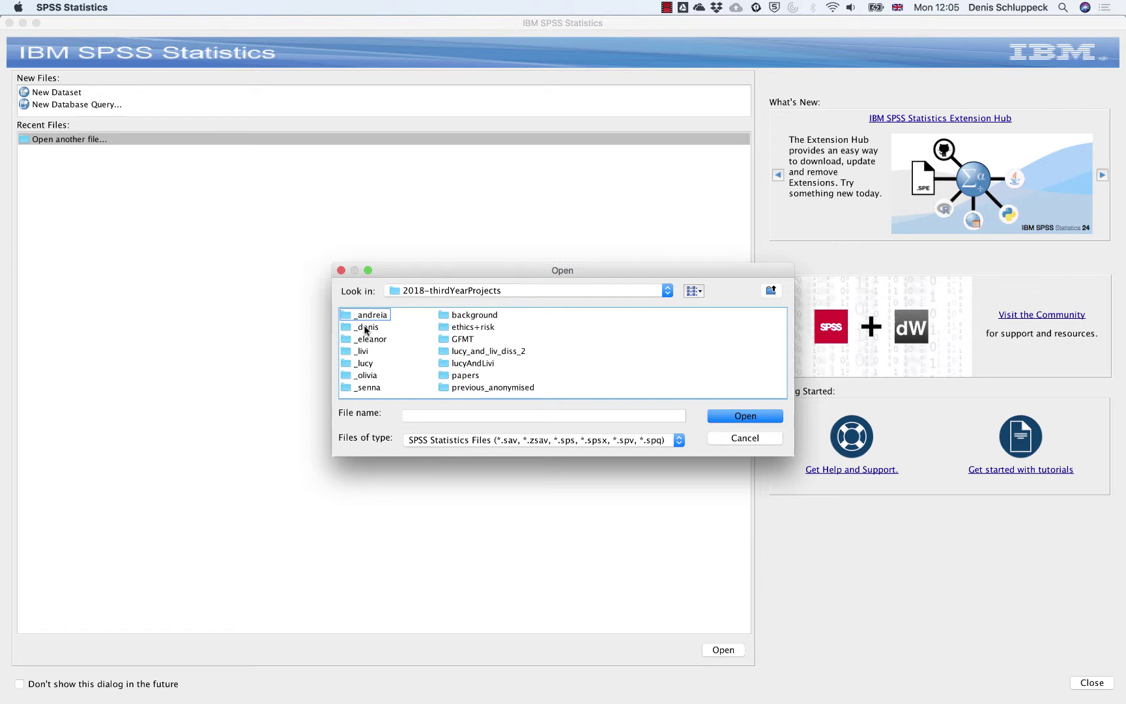
Step: In SPSS_stuff, show Text Data files and select summary_S10_twoIFC_2018_Oct_29_1247.csv
{"action": "left_click", "coordinate": [365, 328]}
{"action": "double_click", "coordinate": [346, 327]}
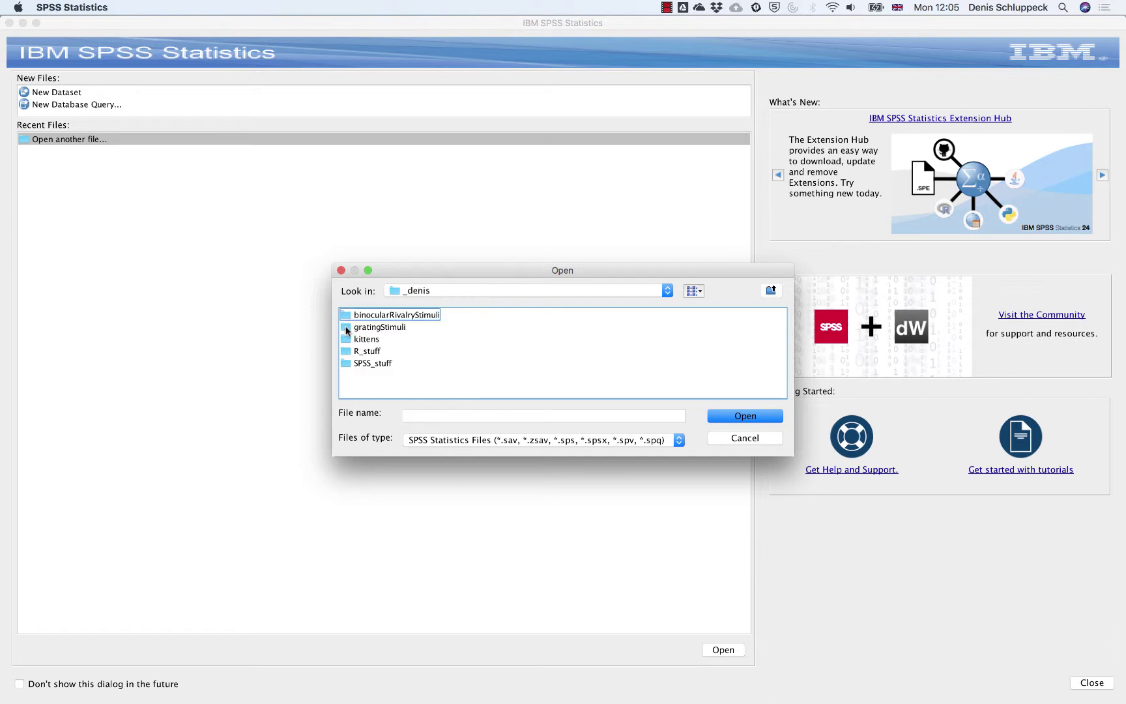
{"action": "double_click", "coordinate": [358, 363]}
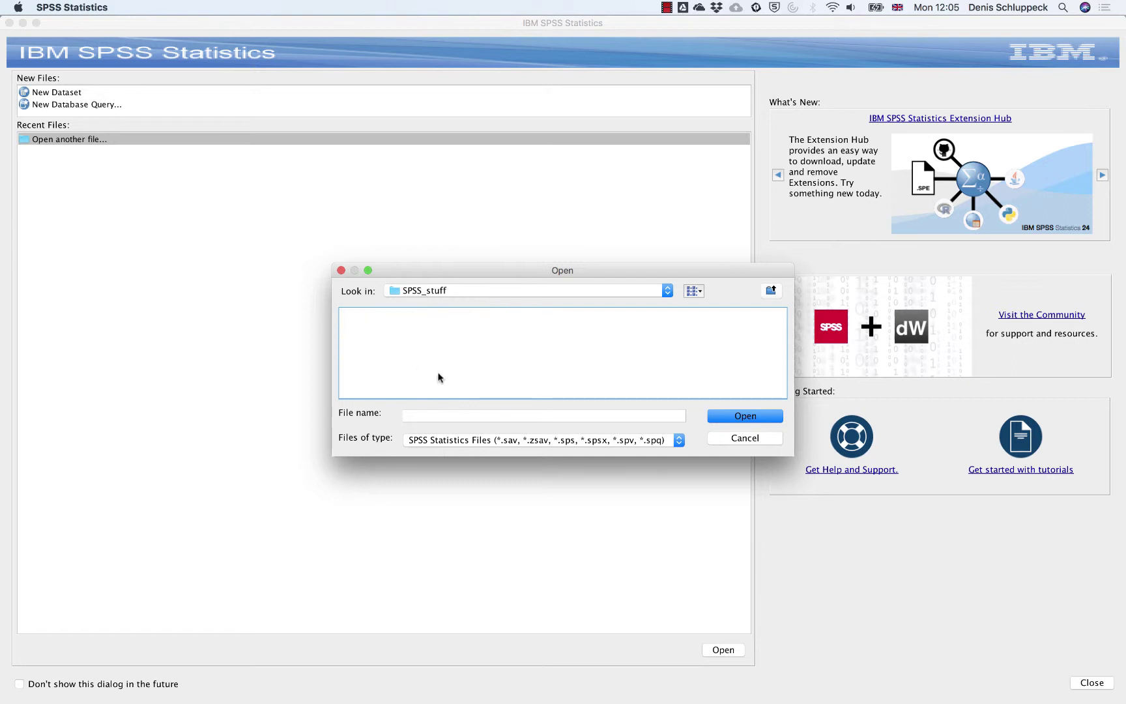
{"action": "left_click", "coordinate": [513, 441]}
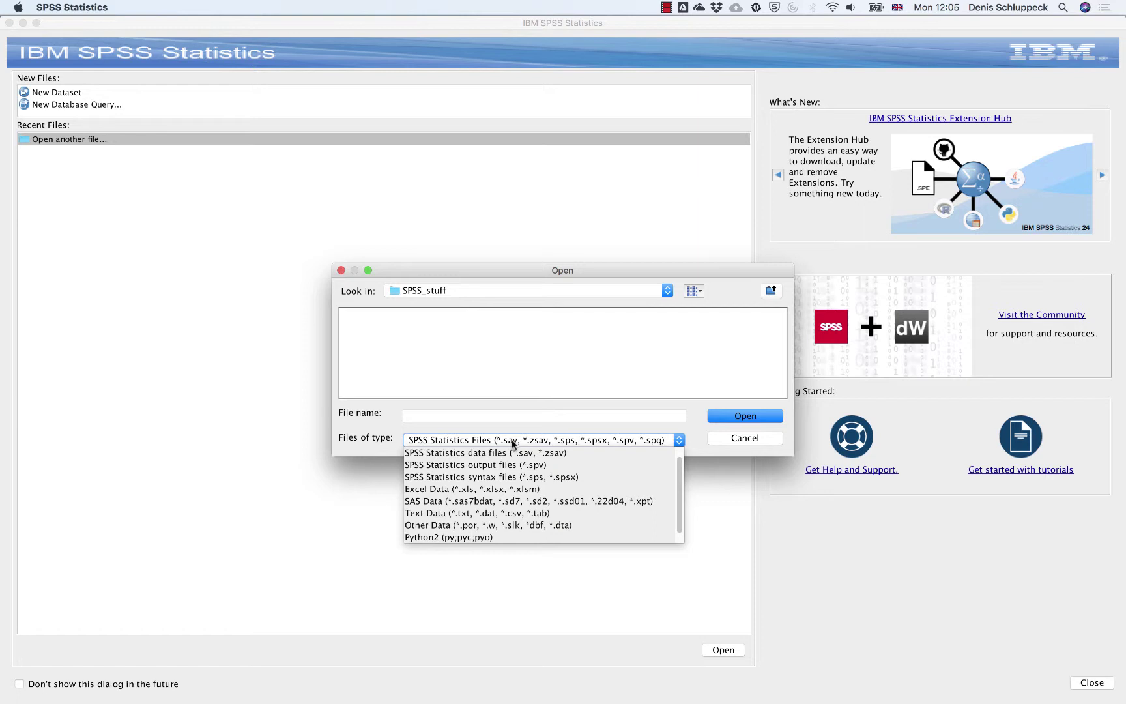
{"action": "left_click", "coordinate": [517, 518]}
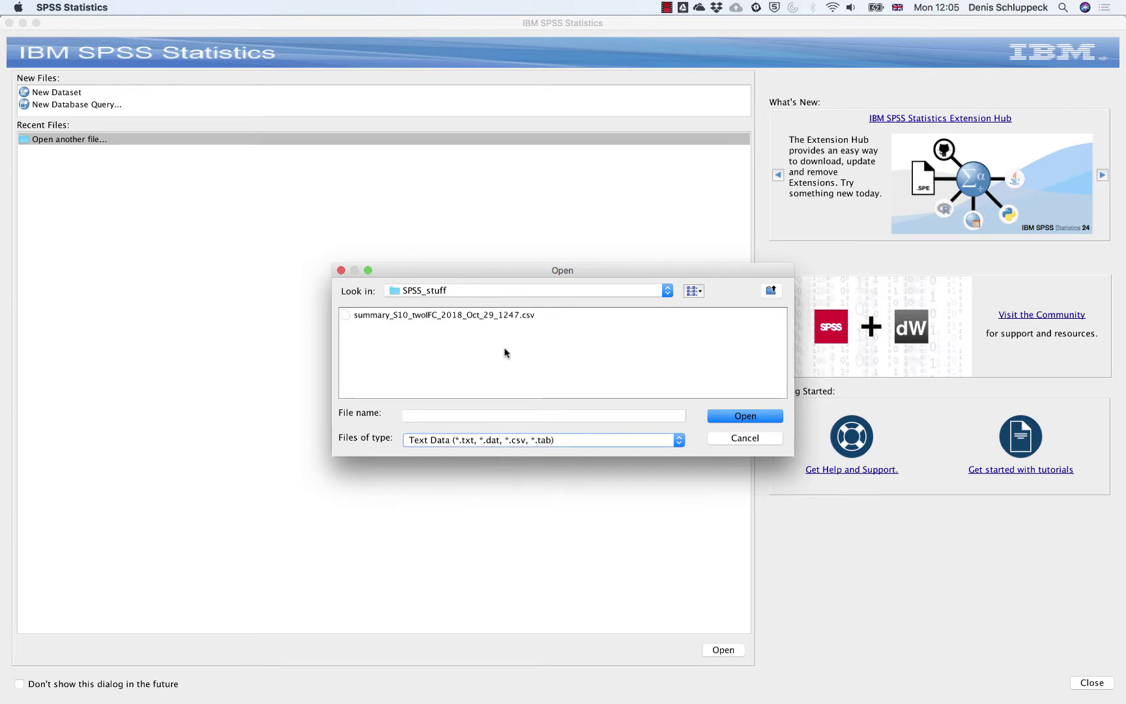
{"action": "left_click", "coordinate": [510, 315]}
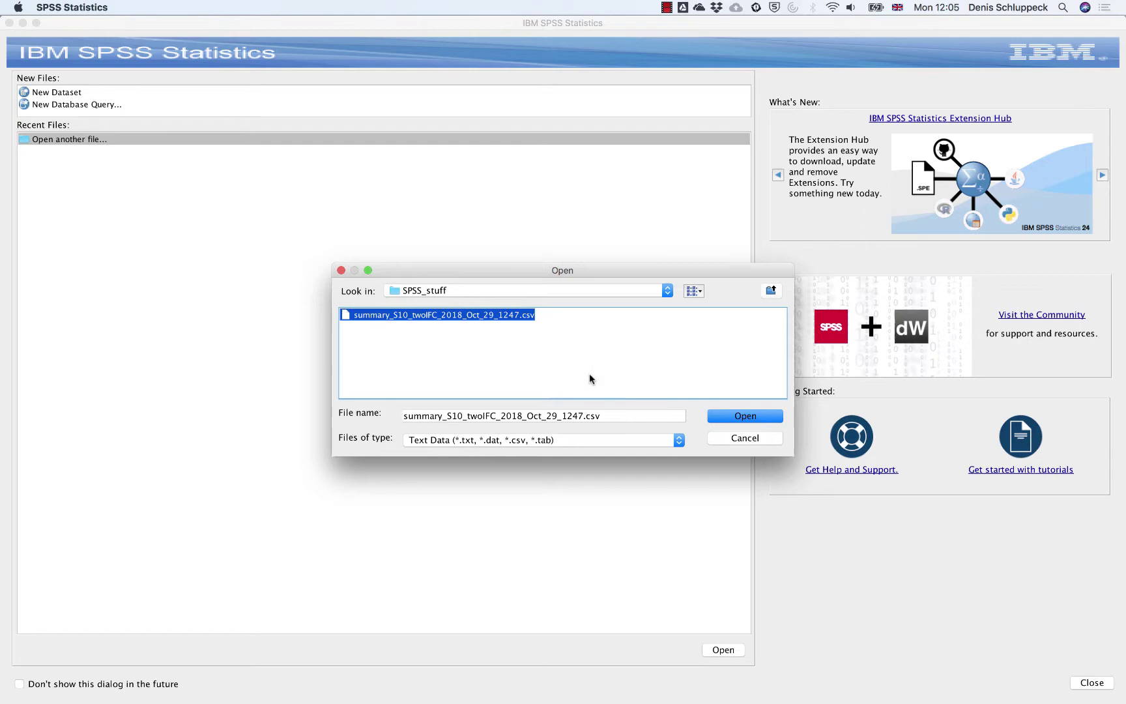
Step: Import the CSV with default Read CSV settings, giving wDiff, w, n, nBigger, pBigger over nine rows
{"action": "left_click", "coordinate": [731, 415]}
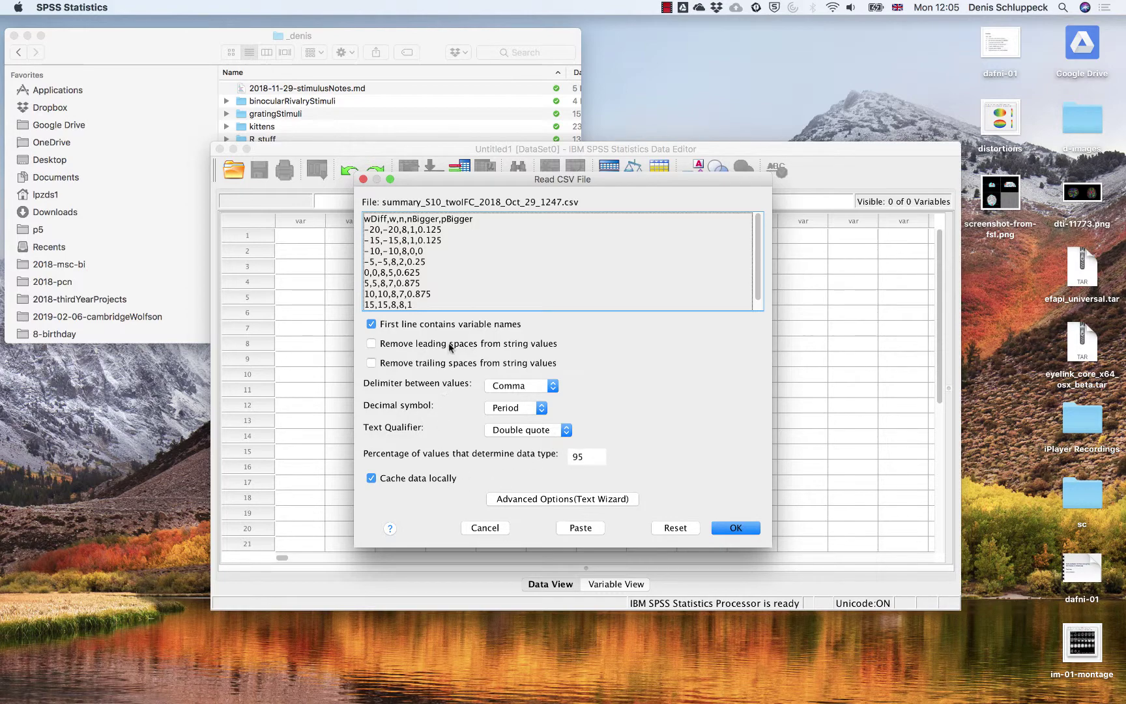
{"action": "left_click", "coordinate": [728, 528]}
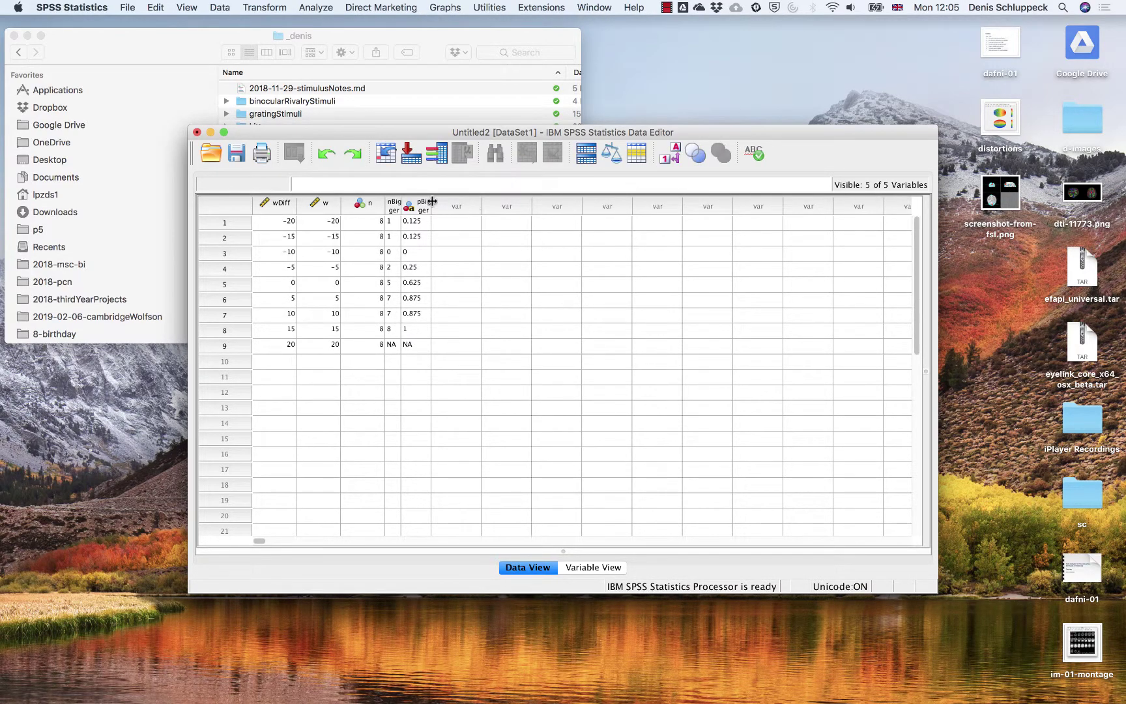
Step: Widen the pBigger and nBigger columns and select the nBigger column
{"action": "left_click_drag", "start_coordinate": [432, 202], "coordinate": [482, 202]}
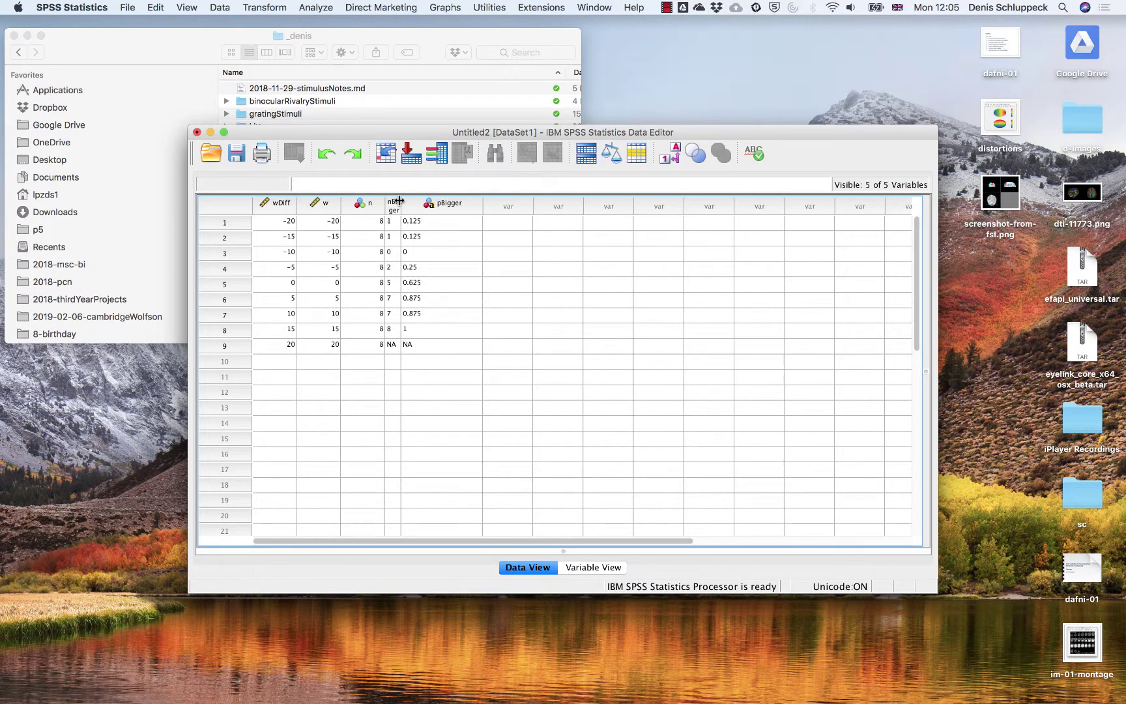
{"action": "left_click_drag", "start_coordinate": [399, 201], "coordinate": [438, 201]}
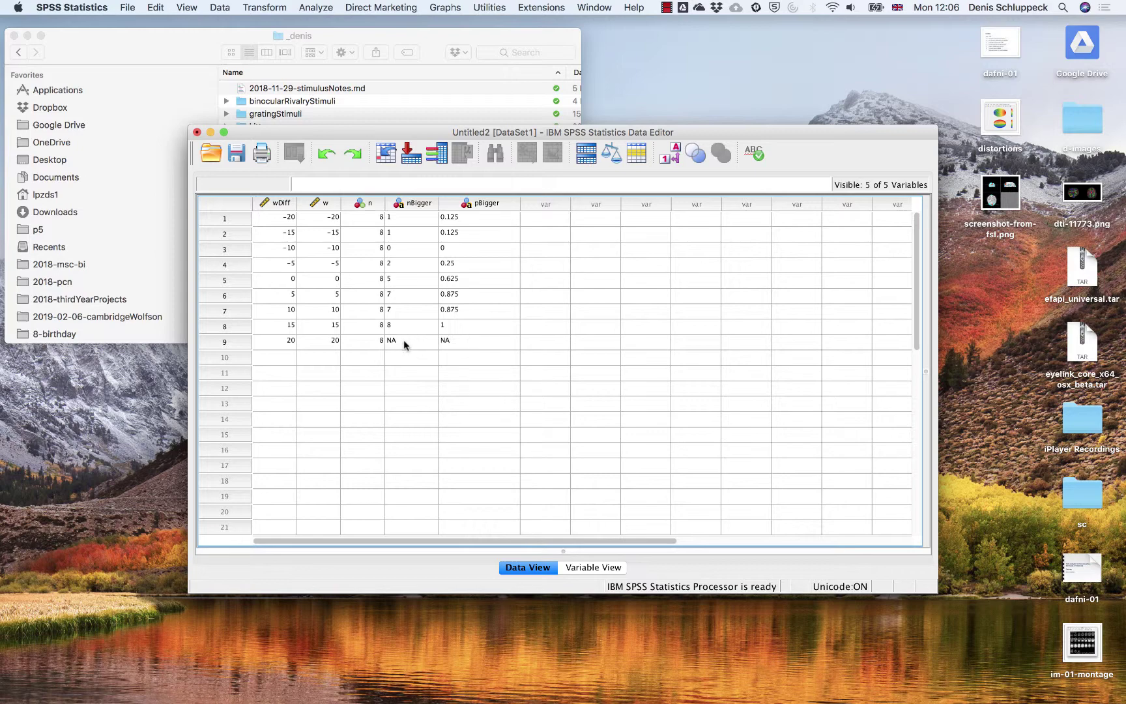
{"action": "left_click", "coordinate": [402, 205]}
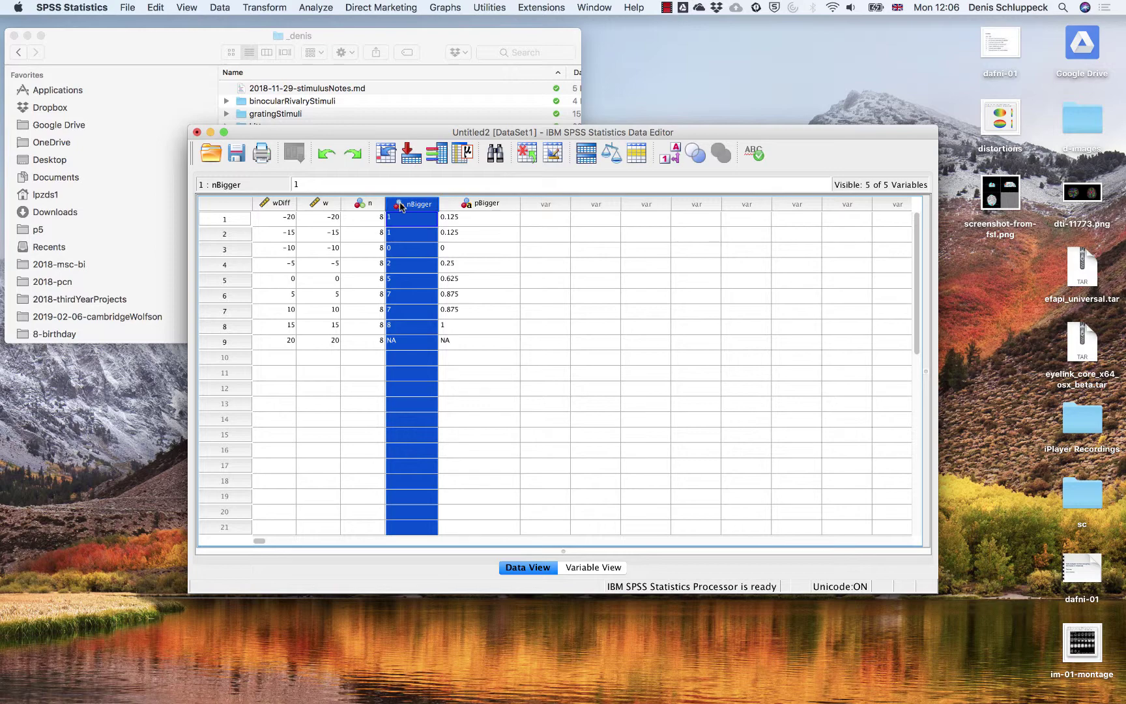
Step: In Variable View, change nBigger's type from String to Numeric and adjust its decimals
{"action": "left_click", "coordinate": [605, 568]}
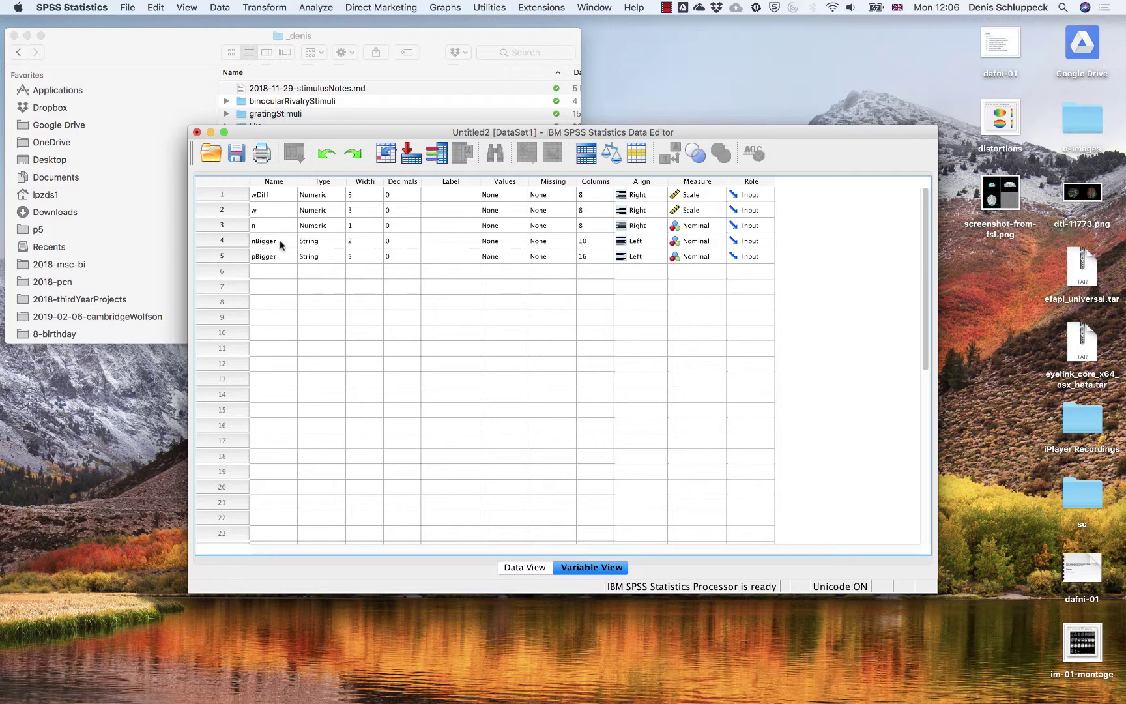
{"action": "left_click", "coordinate": [706, 243]}
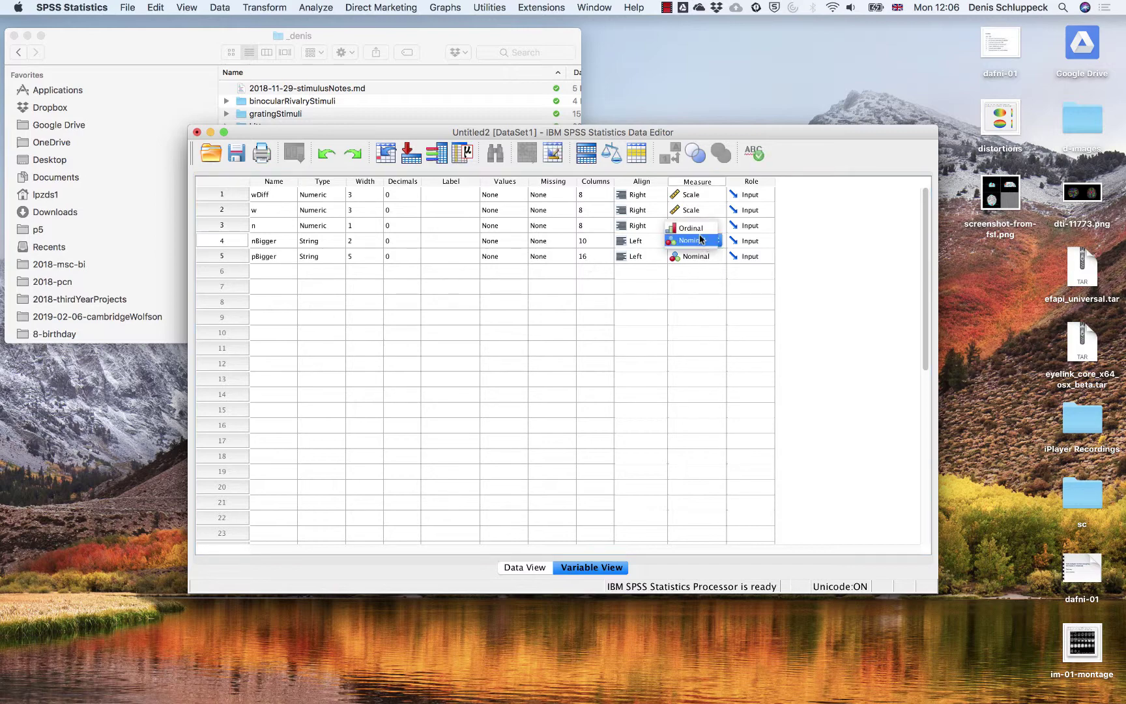
{"action": "left_click", "coordinate": [704, 241]}
{"action": "left_click", "coordinate": [322, 241]}
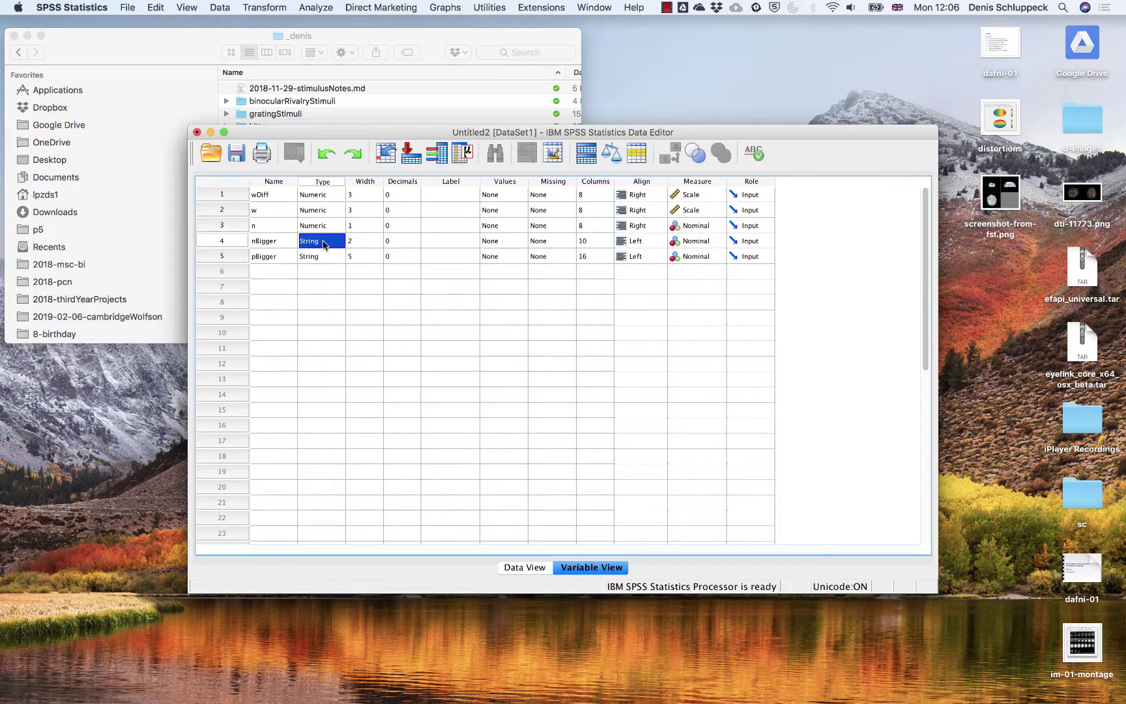
{"action": "left_click", "coordinate": [345, 241]}
{"action": "left_click", "coordinate": [399, 273]}
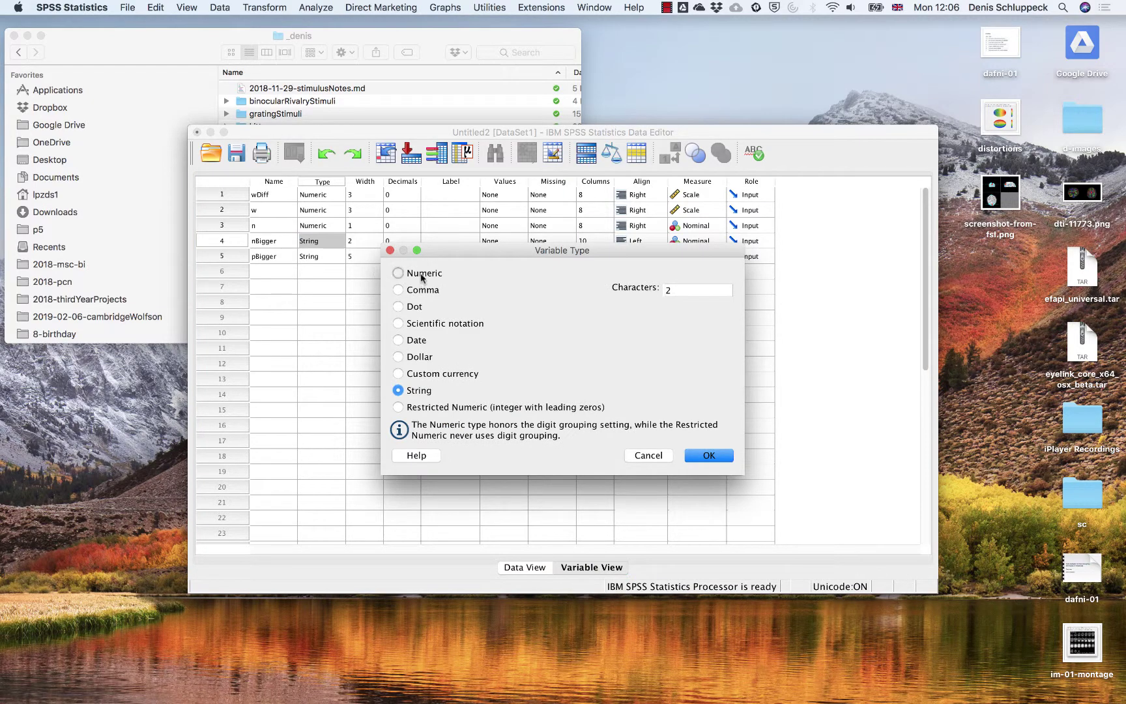
{"action": "left_click", "coordinate": [712, 456]}
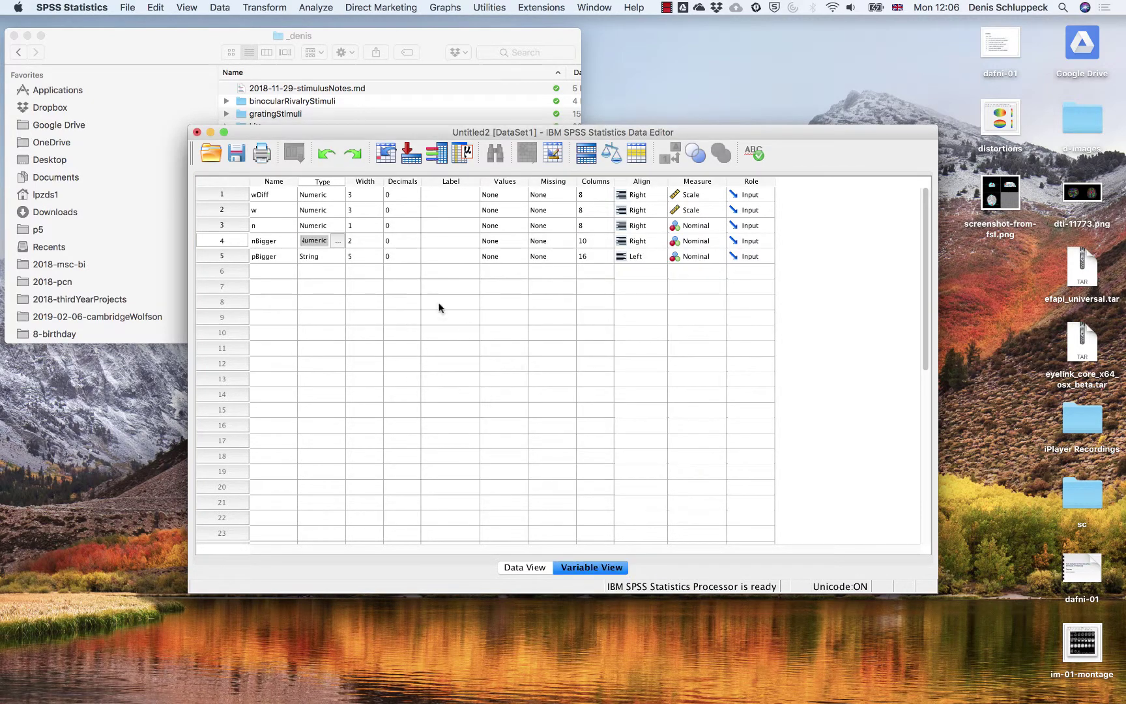
{"action": "left_click", "coordinate": [391, 241]}
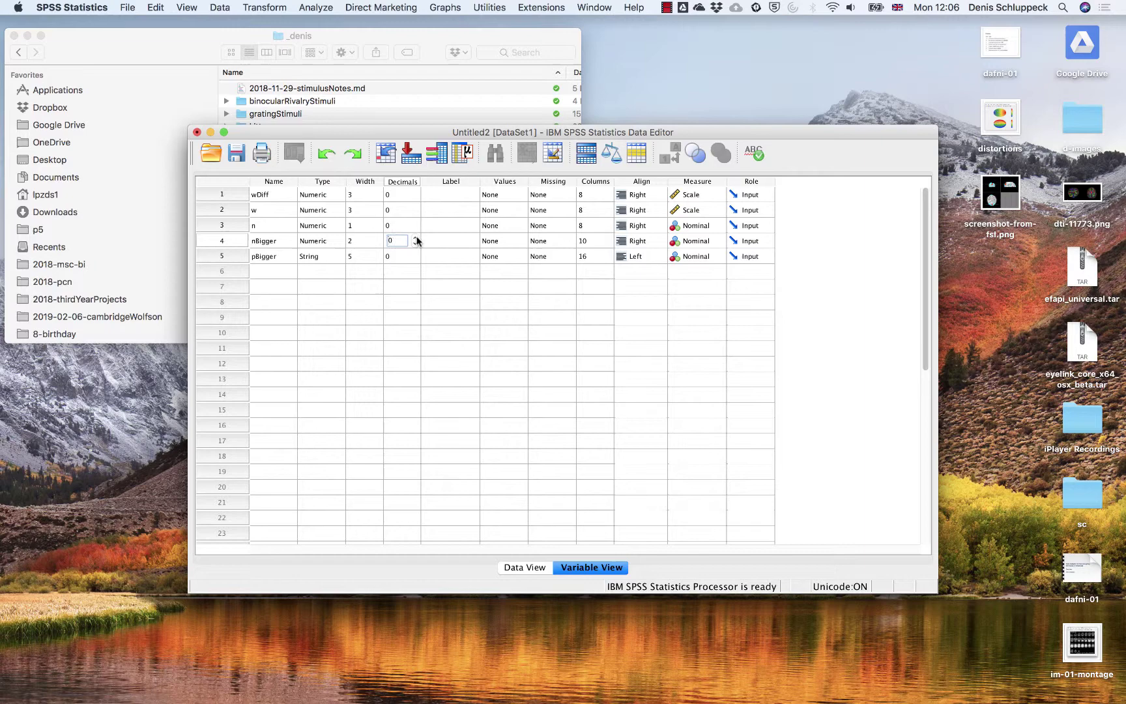
{"action": "left_click", "coordinate": [415, 238]}
{"action": "left_click", "coordinate": [415, 238]}
{"action": "left_click", "coordinate": [415, 238]}
{"action": "left_click", "coordinate": [324, 258]}
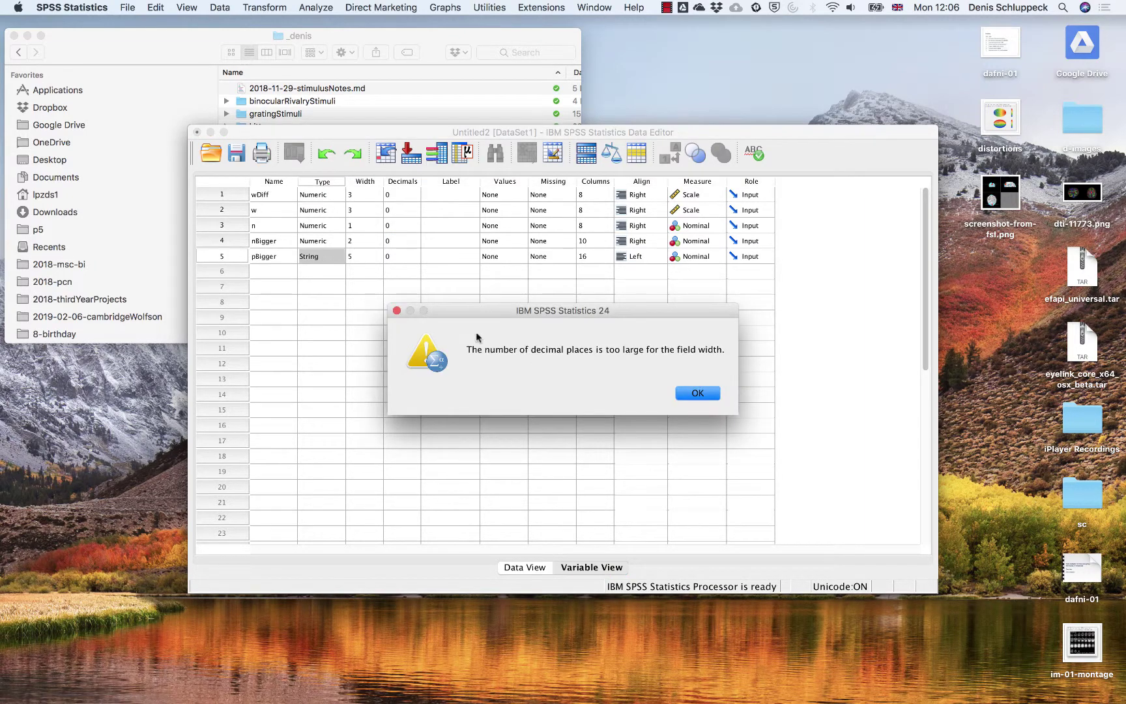
Step: Dismiss the decimals warning, make pBigger Numeric, and give it 2 decimal places
{"action": "left_click", "coordinate": [685, 396]}
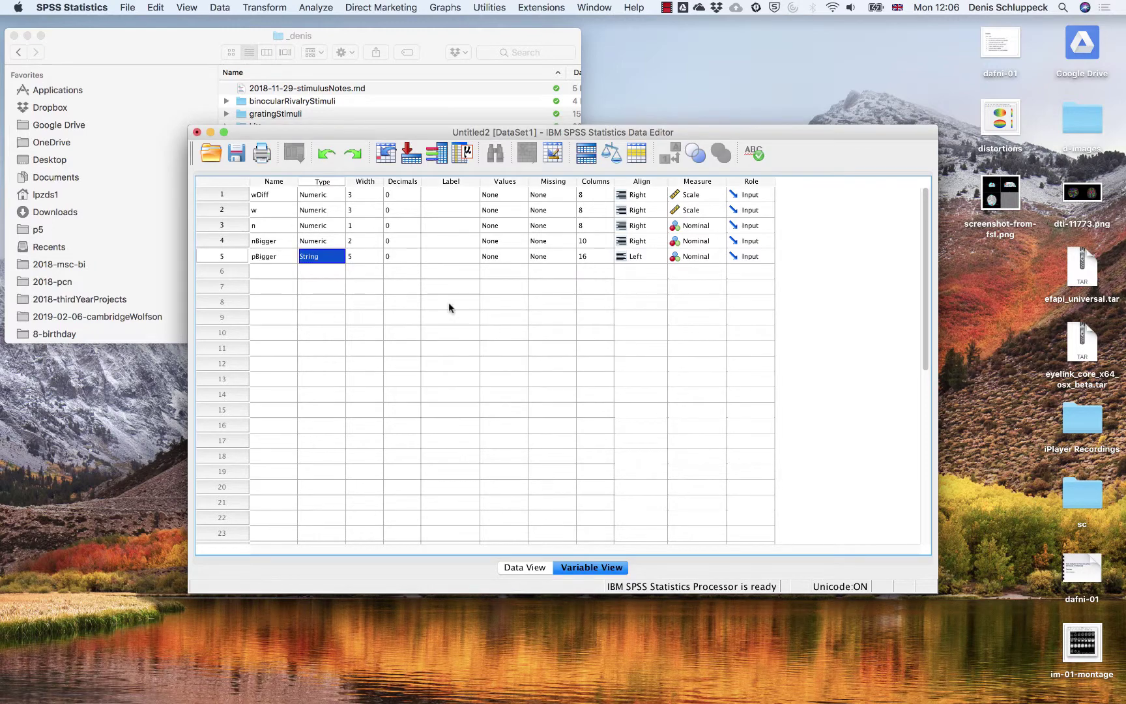
{"action": "left_click", "coordinate": [343, 258]}
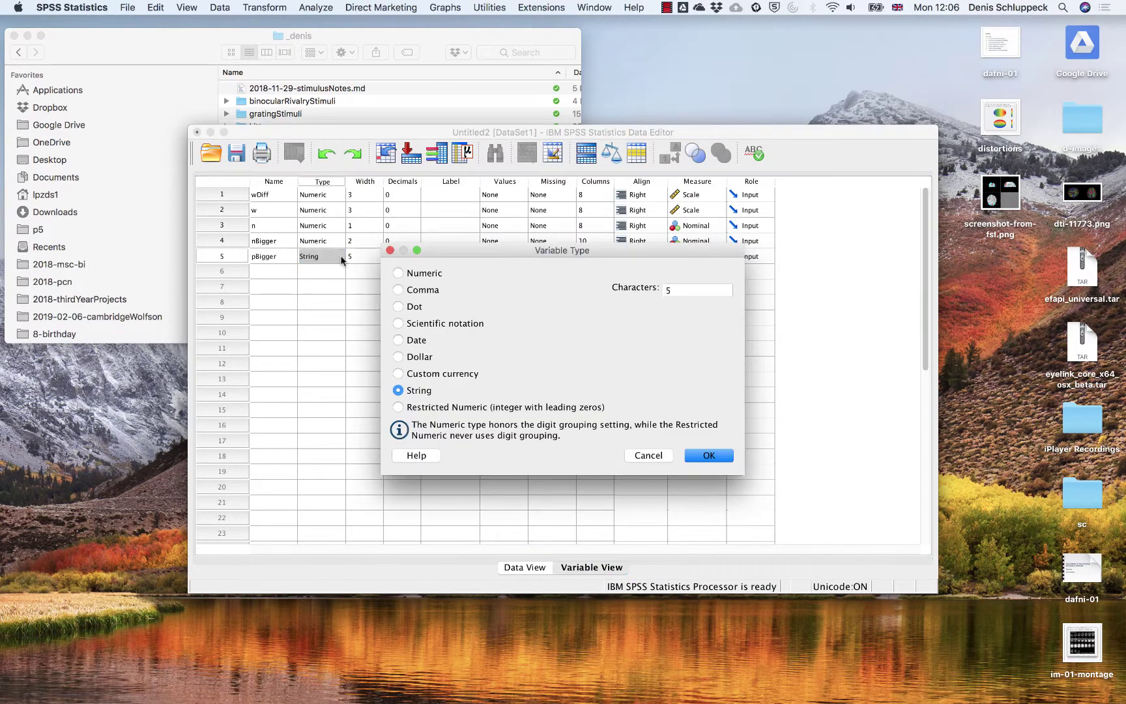
{"action": "left_click", "coordinate": [412, 274]}
{"action": "left_click", "coordinate": [707, 457]}
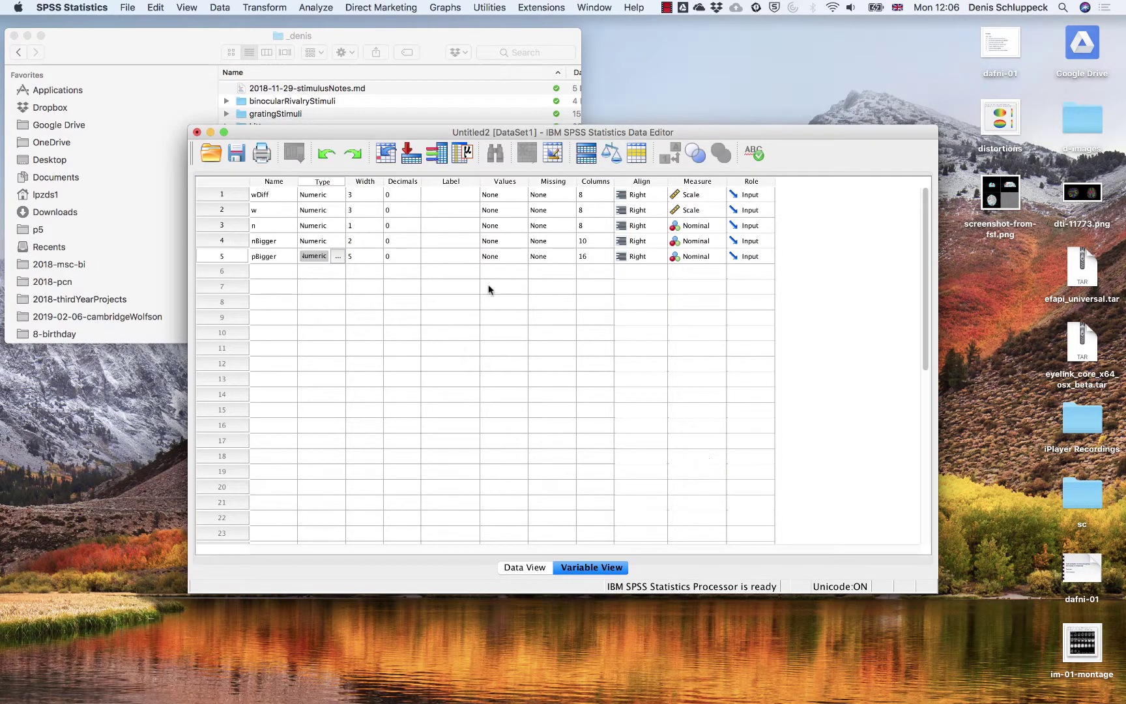
{"action": "left_click", "coordinate": [413, 257]}
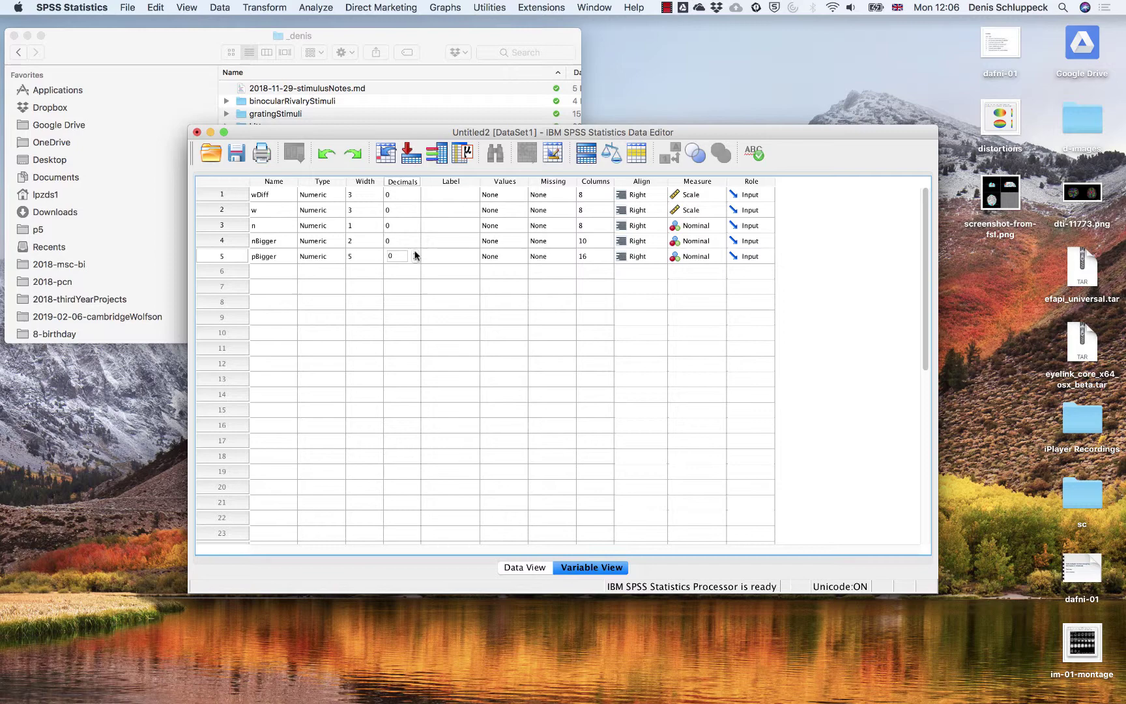
{"action": "left_click", "coordinate": [415, 253]}
Step: Return to Data View and start Save As in the SPSS_stuff project folder
{"action": "left_click", "coordinate": [521, 567]}
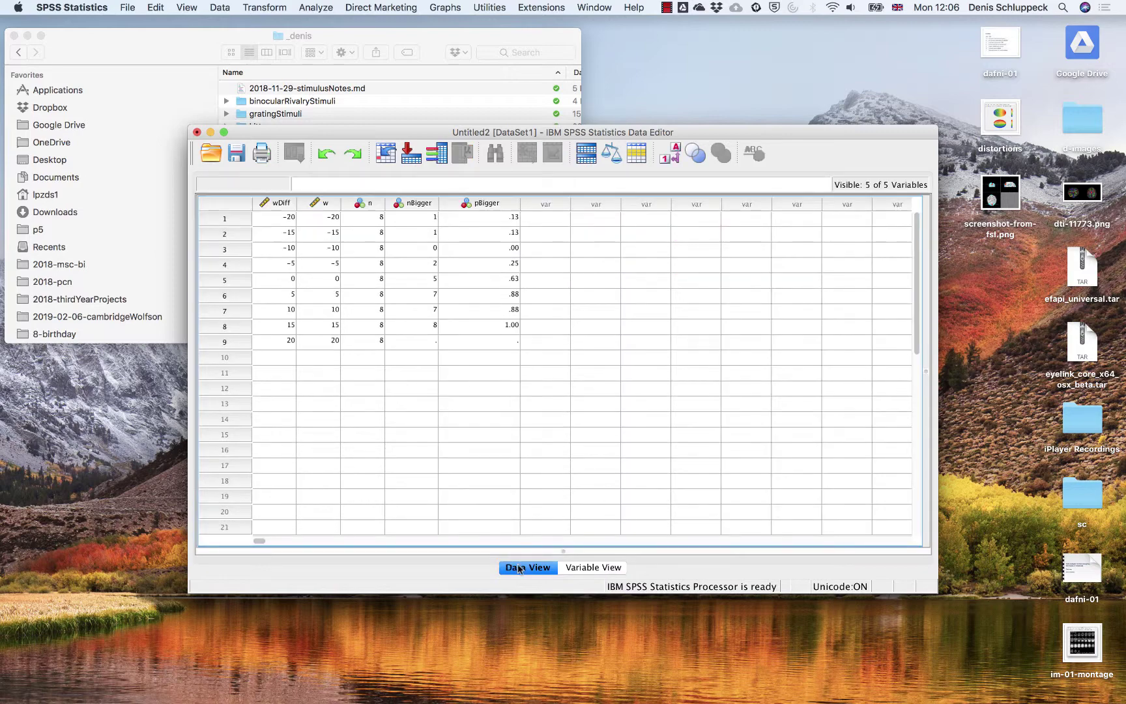
{"action": "left_click", "coordinate": [467, 206]}
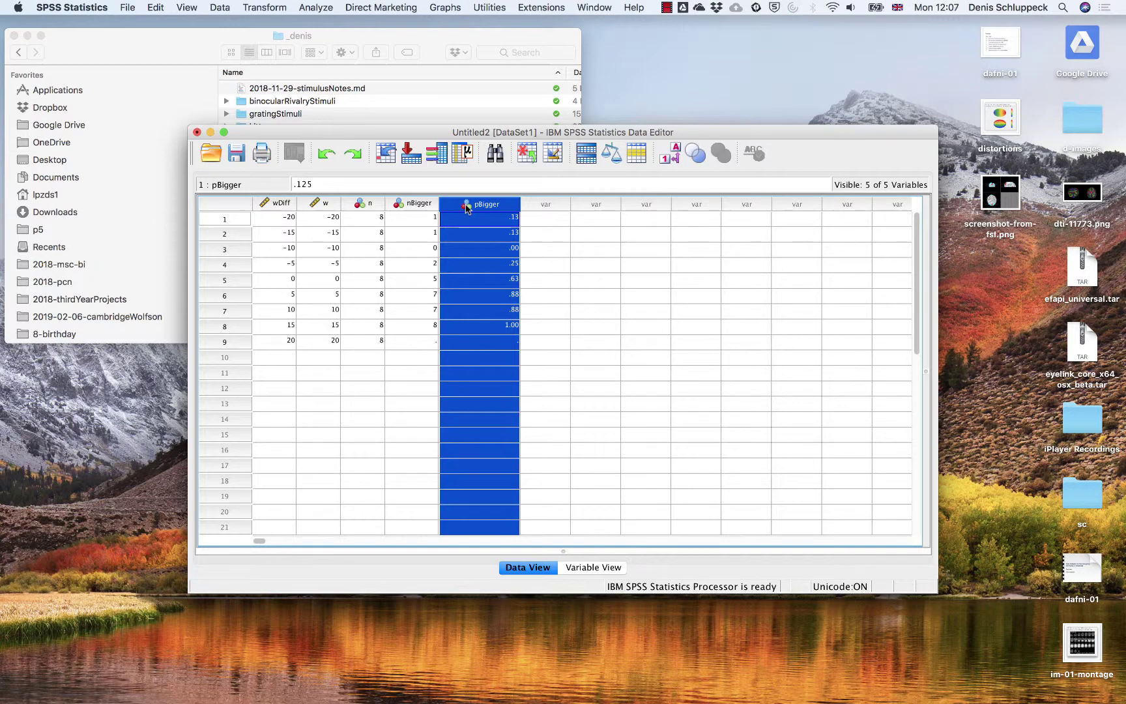
{"action": "left_click_drag", "start_coordinate": [419, 138], "coordinate": [420, 109]}
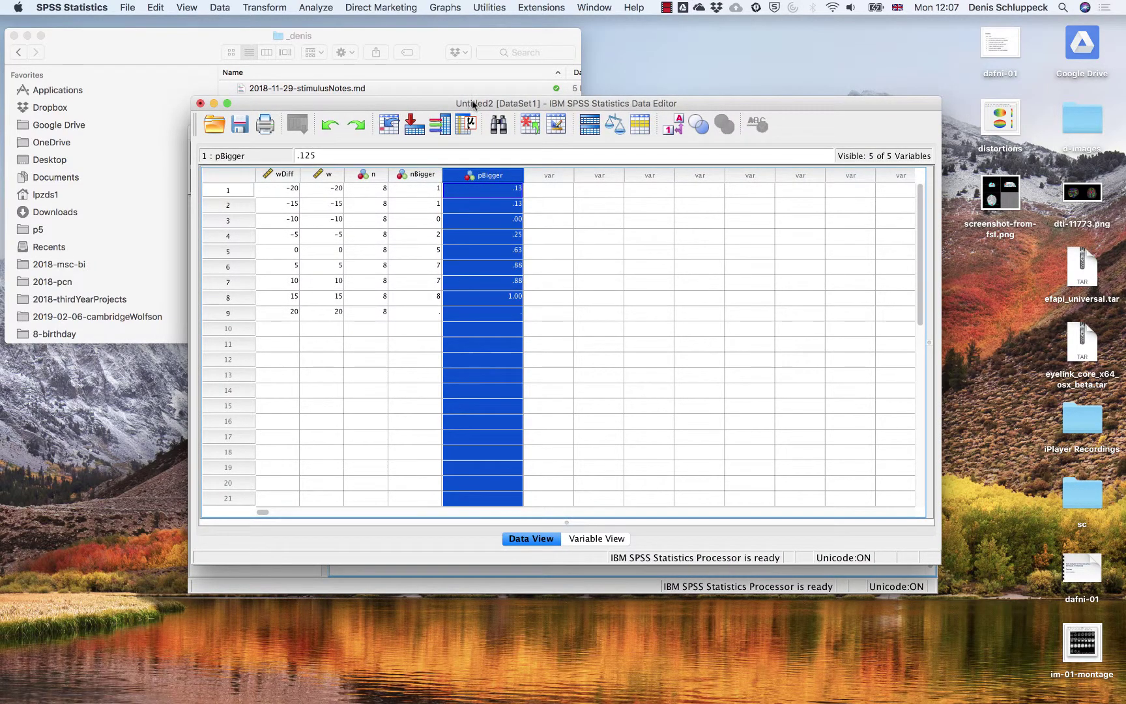
{"action": "left_click", "coordinate": [129, 7]}
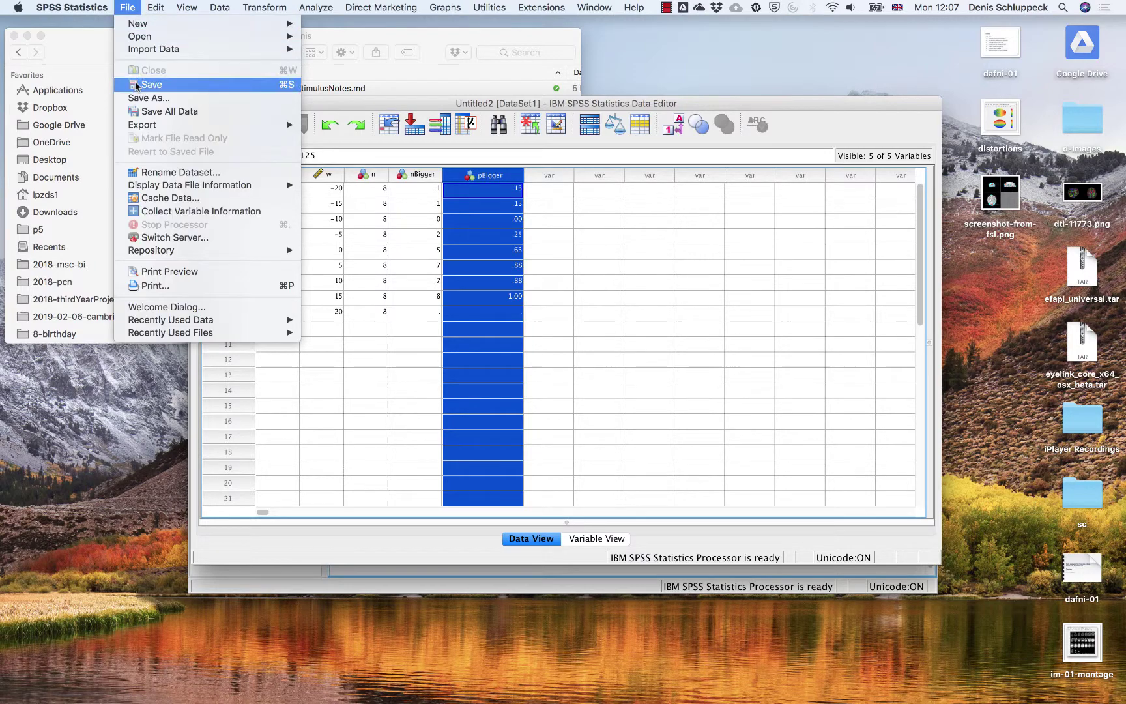
{"action": "left_click", "coordinate": [148, 98]}
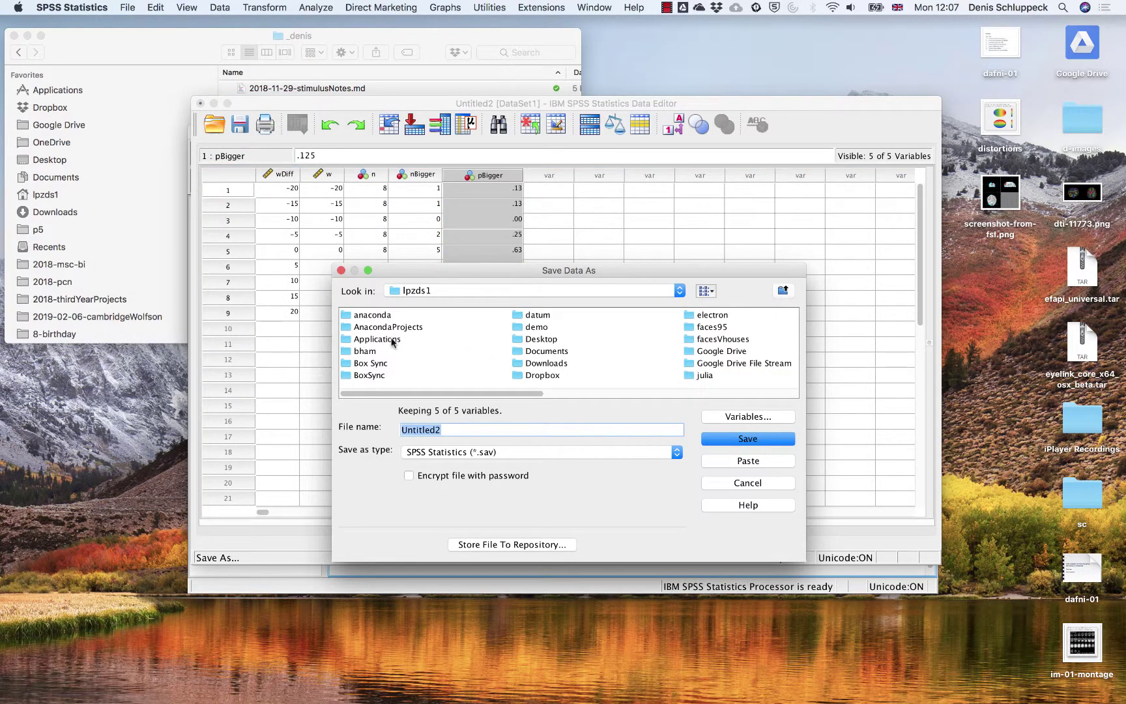
{"action": "double_click", "coordinate": [545, 376]}
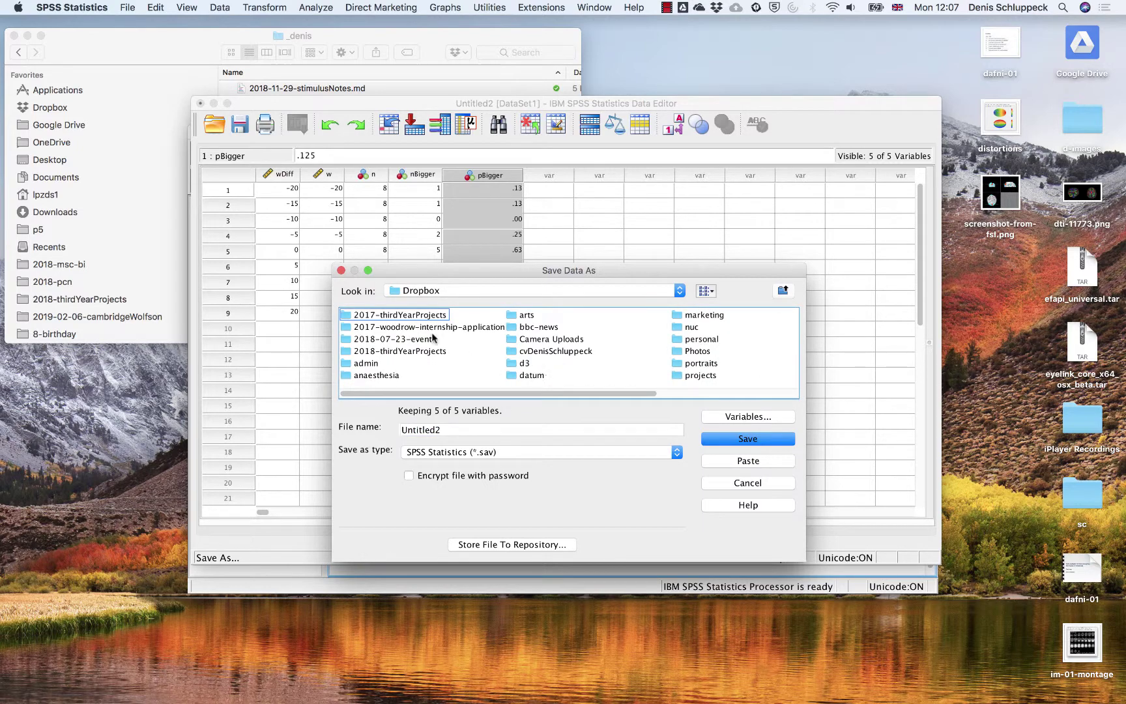
{"action": "double_click", "coordinate": [411, 352]}
{"action": "double_click", "coordinate": [371, 327]}
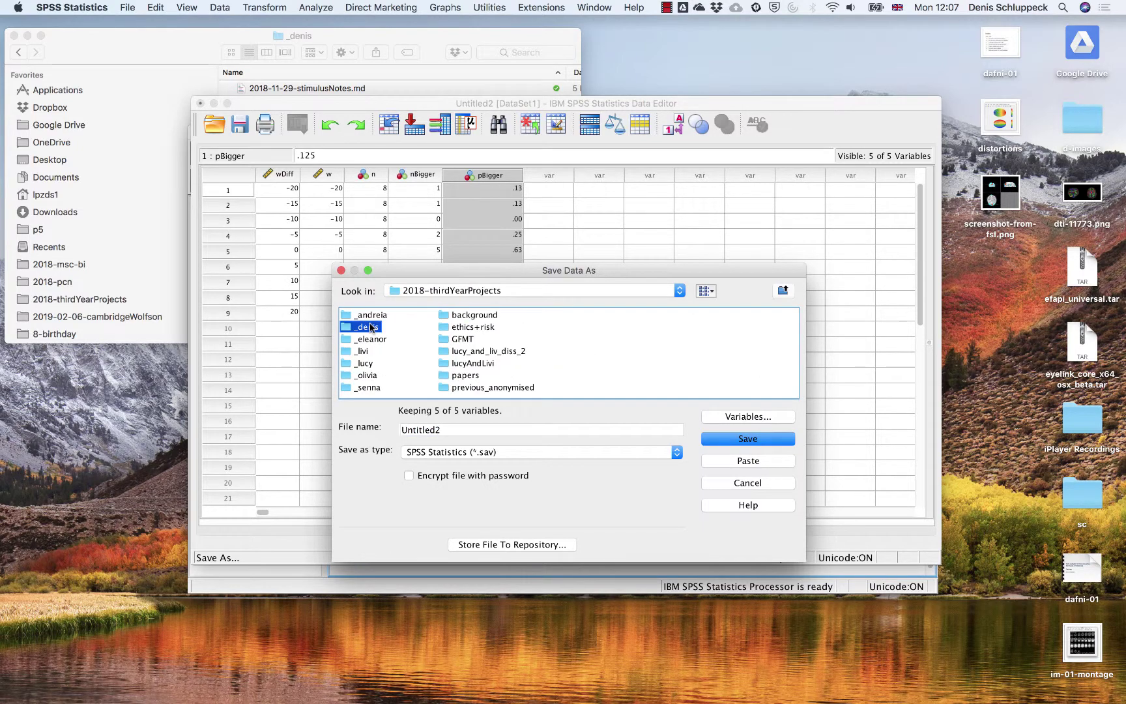
{"action": "double_click", "coordinate": [373, 364]}
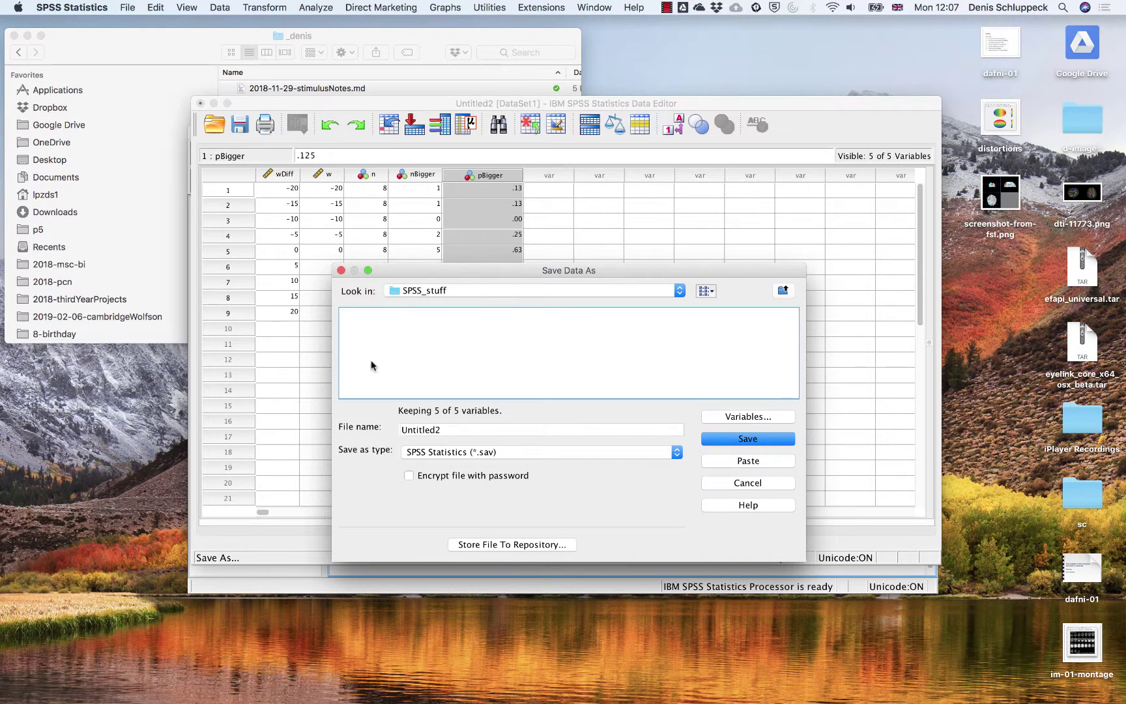
Step: Name the file nonlinear-regression-example and save it
{"action": "double_click", "coordinate": [447, 430]}
{"action": "type", "text": "non"}
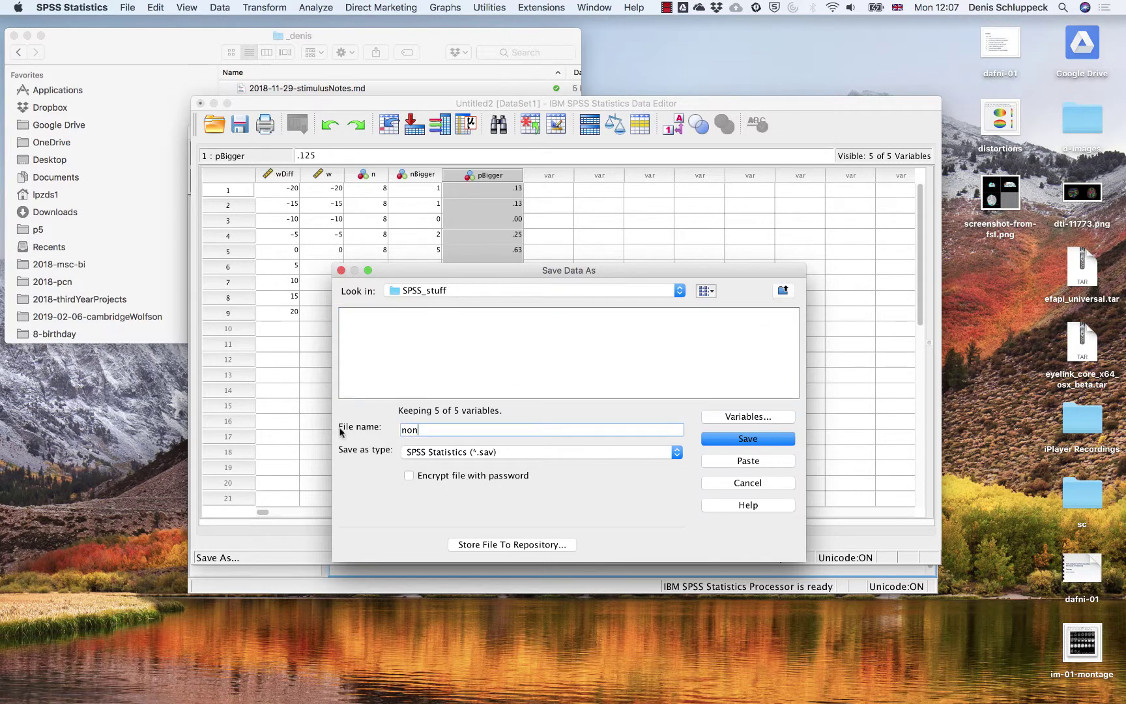
{"action": "type", "text": "linear-regression-example"}
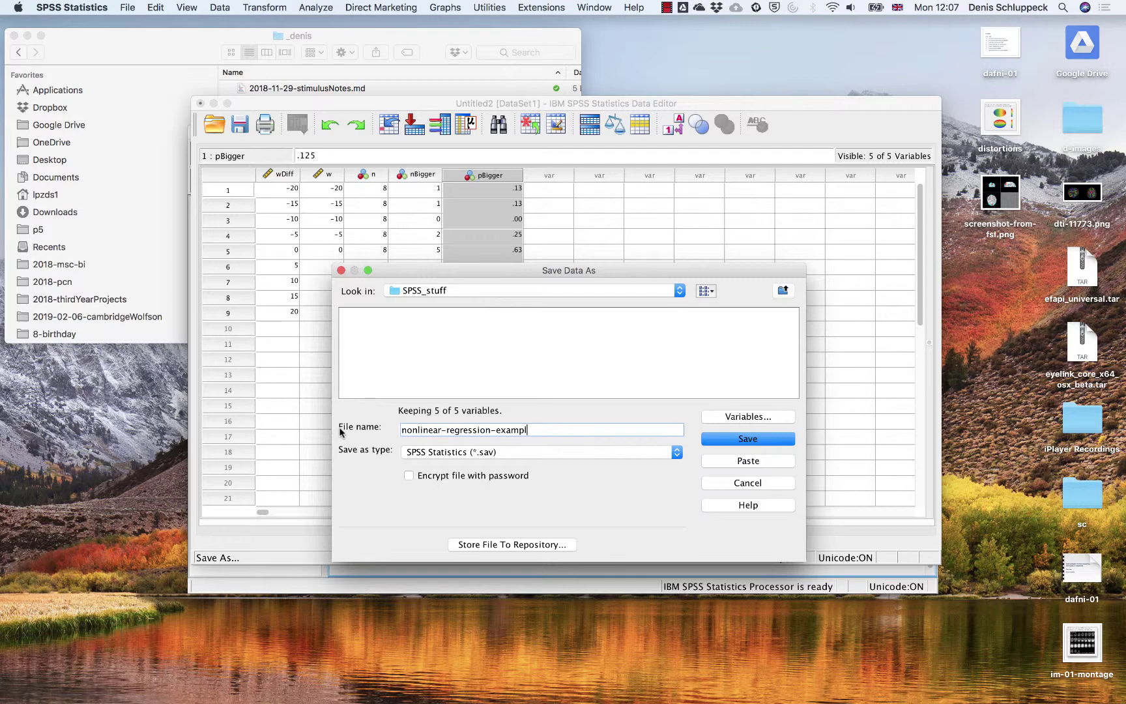
{"action": "left_click", "coordinate": [772, 440]}
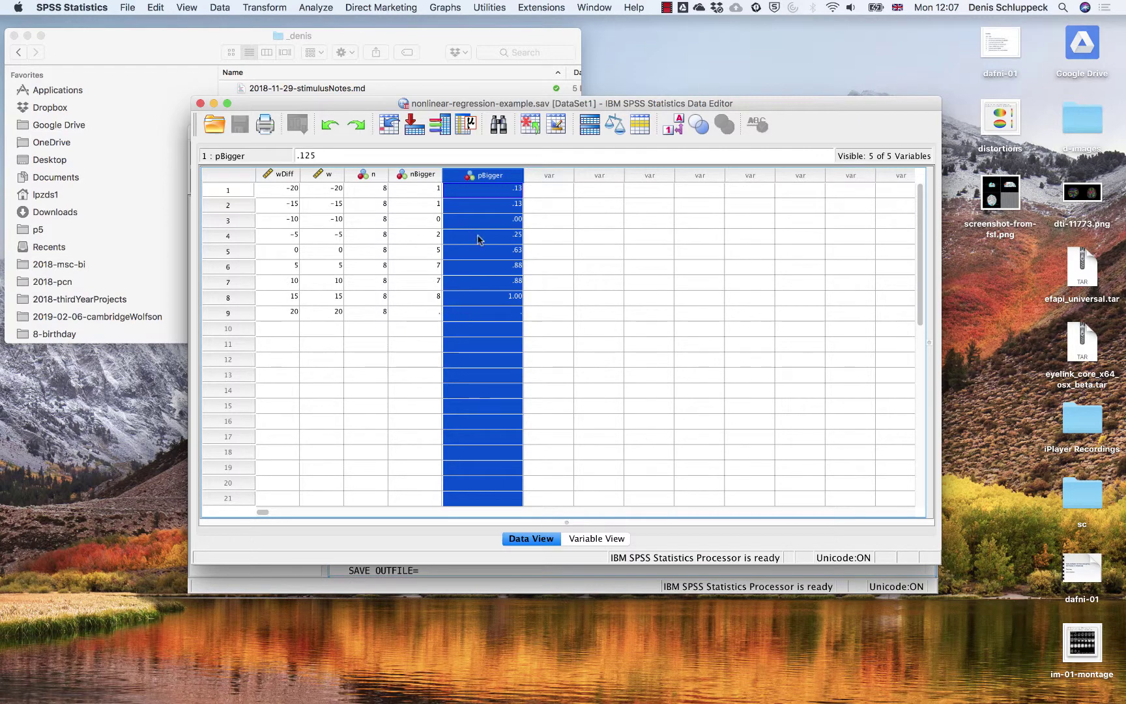
Step: Open Analyze > Regression > Nonlinear and select pBigger in the variable list
{"action": "left_click", "coordinate": [259, 5]}
{"action": "mouse_move", "coordinate": [316, 8]}
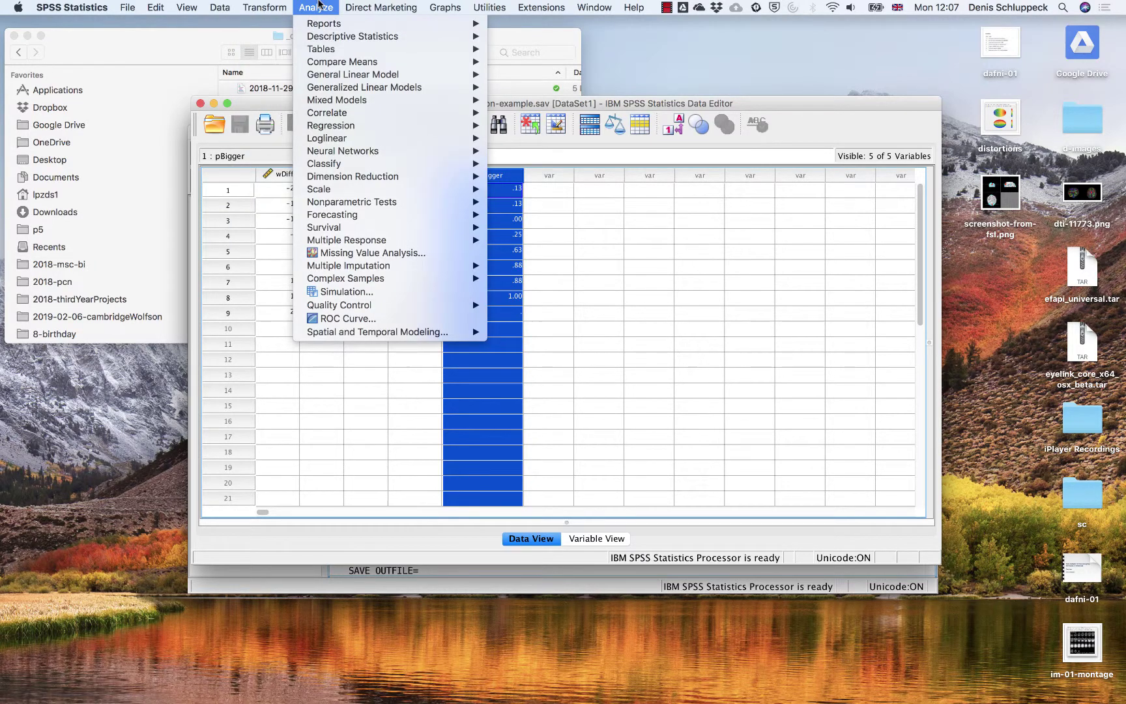
{"action": "mouse_move", "coordinate": [327, 104]}
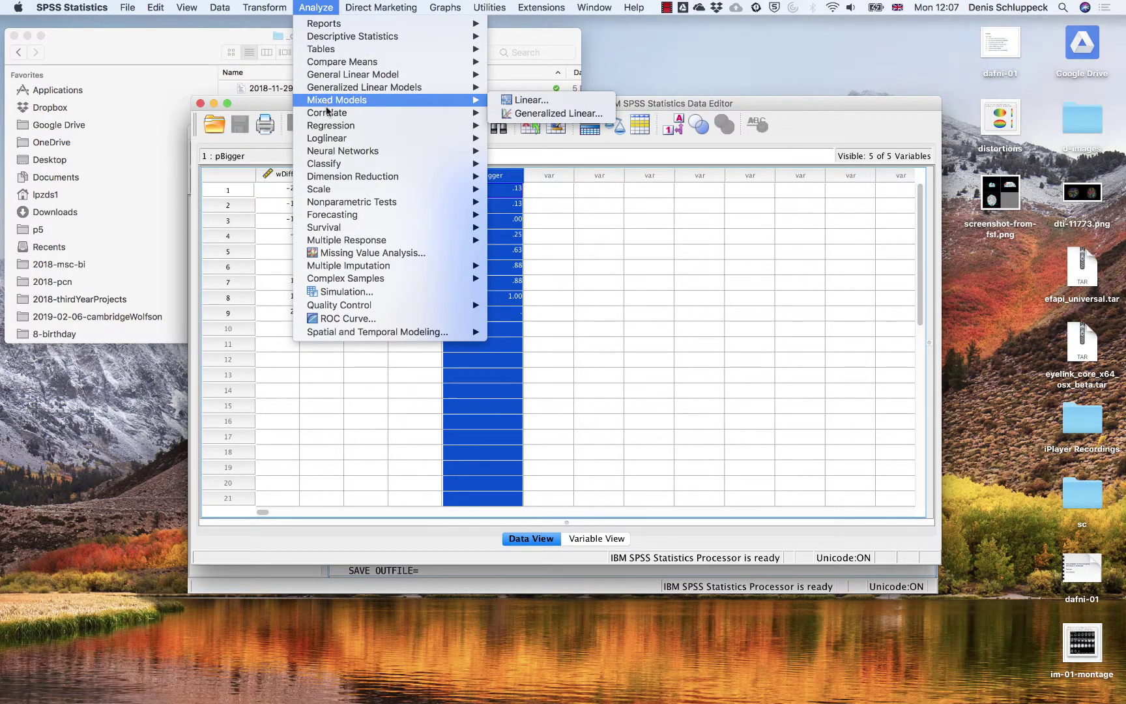
{"action": "mouse_move", "coordinate": [328, 127]}
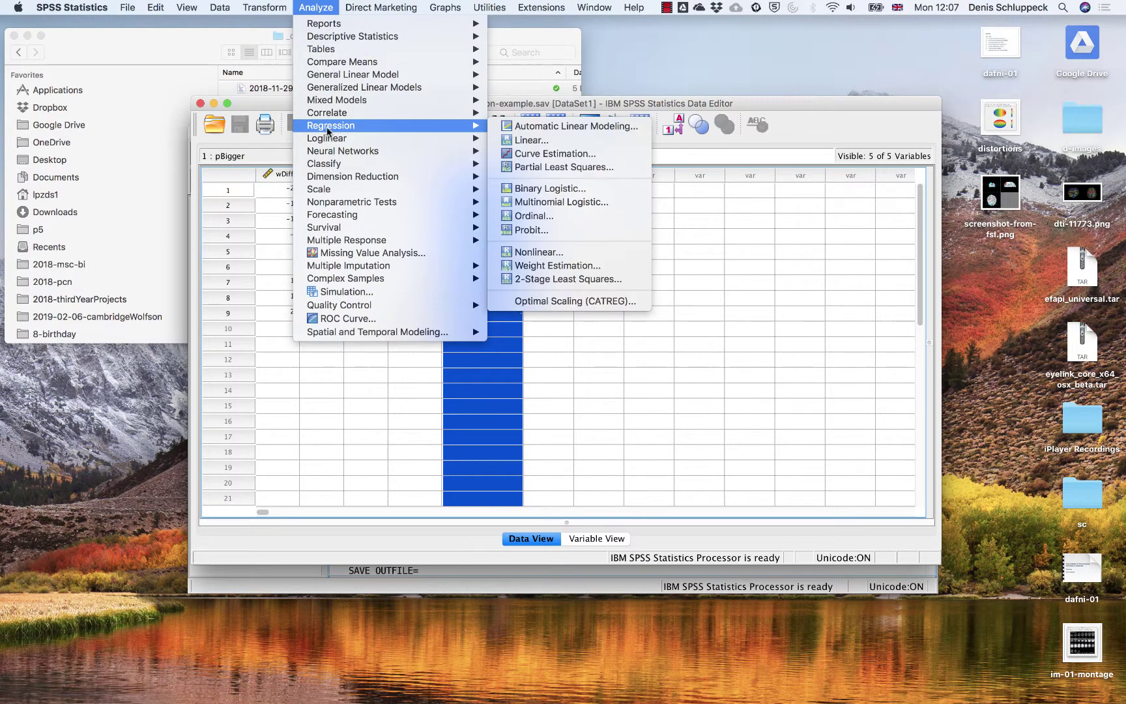
{"action": "left_click", "coordinate": [515, 253]}
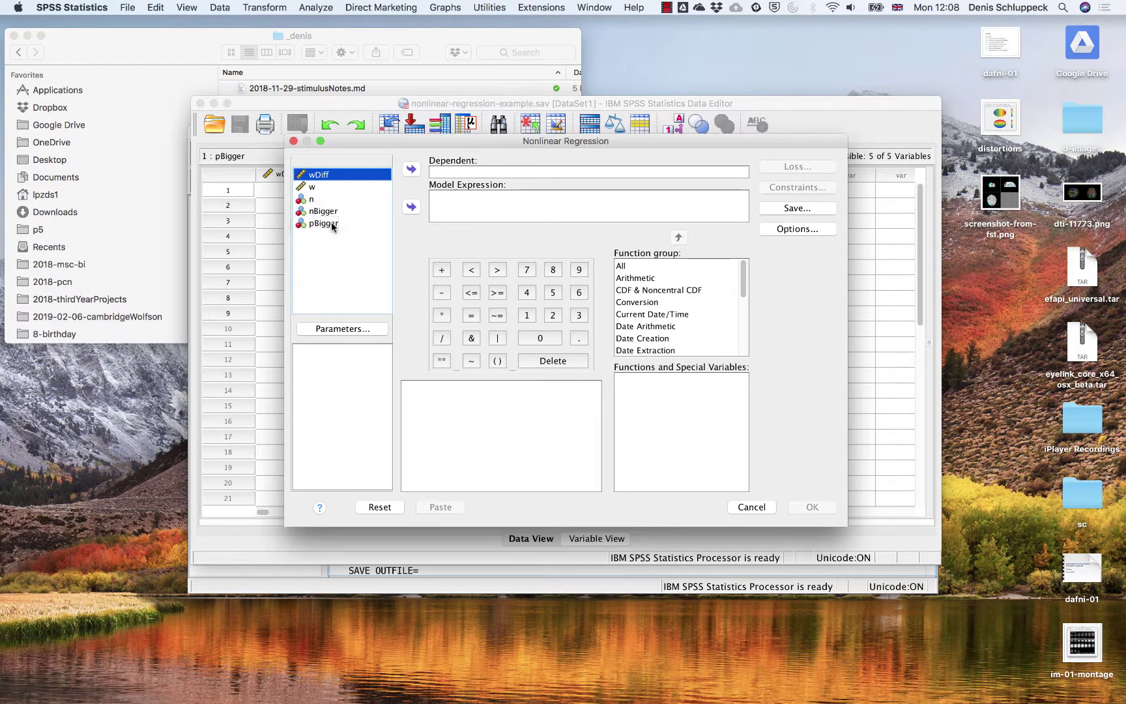
{"action": "left_click", "coordinate": [314, 225]}
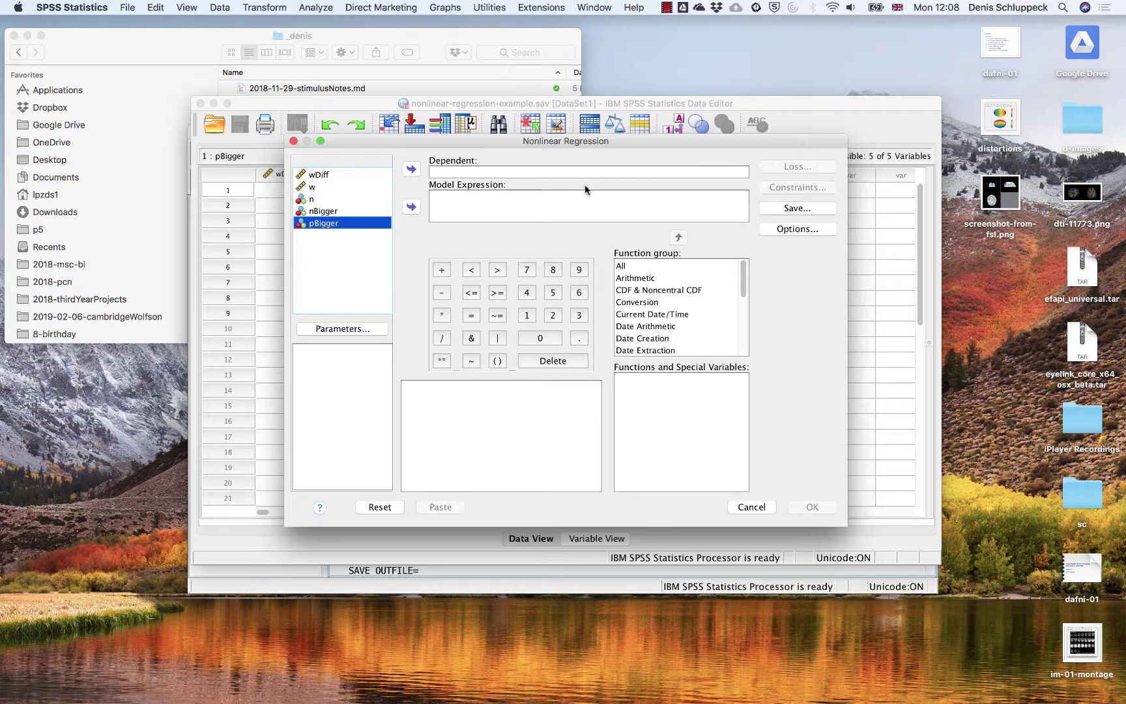
Step: Make pBigger the Dependent variable and show Cdf.Normal's description from the CDF & Noncentral CDF group
{"action": "left_click", "coordinate": [411, 170]}
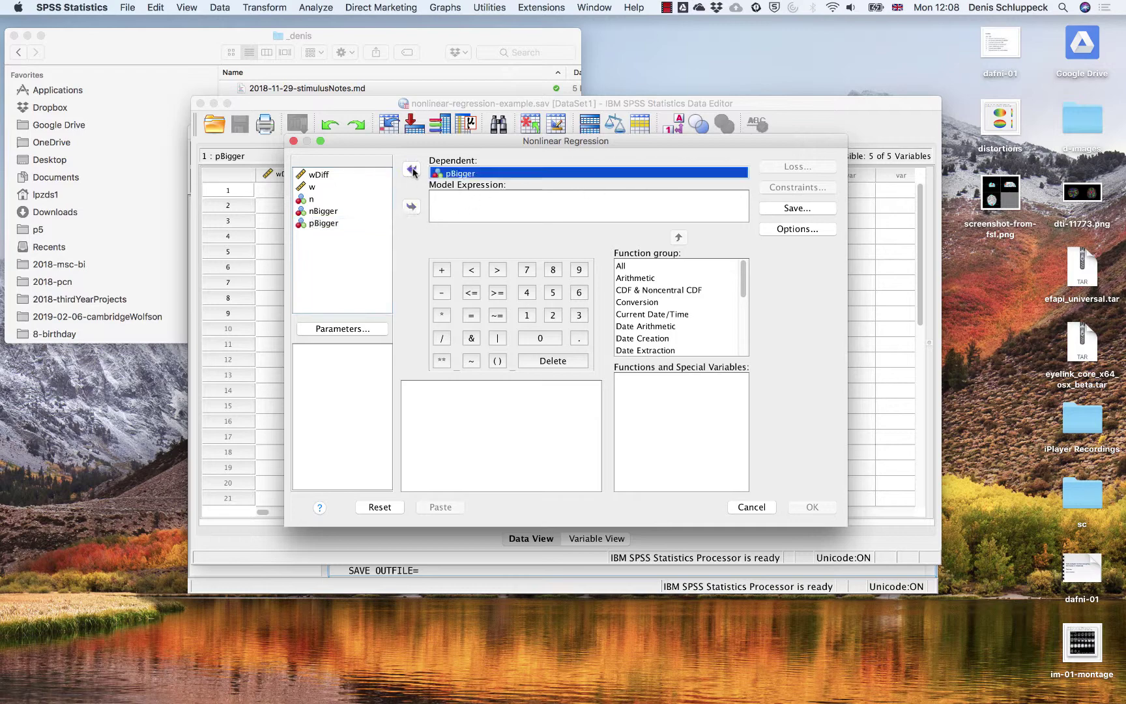
{"action": "left_click", "coordinate": [451, 202]}
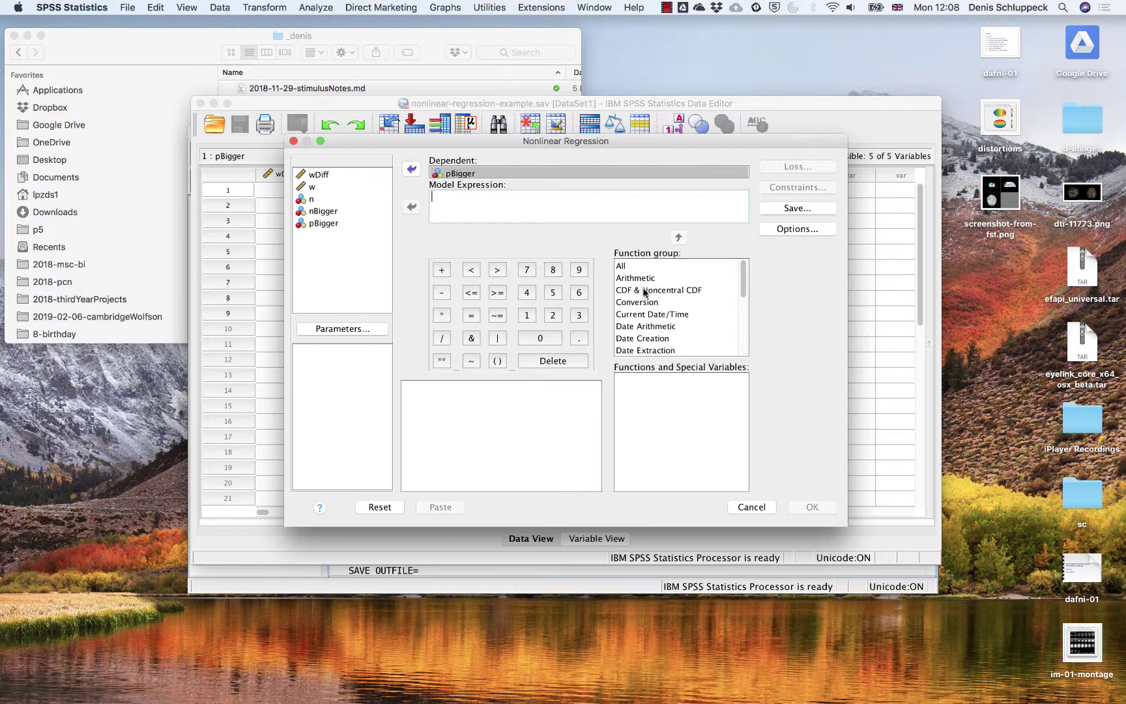
{"action": "mouse_move", "coordinate": [743, 281]}
{"action": "left_mouse_down"}
{"action": "mouse_move", "coordinate": [739, 329]}
{"action": "mouse_move", "coordinate": [742, 272]}
{"action": "left_mouse_up"}
{"action": "left_click", "coordinate": [667, 290]}
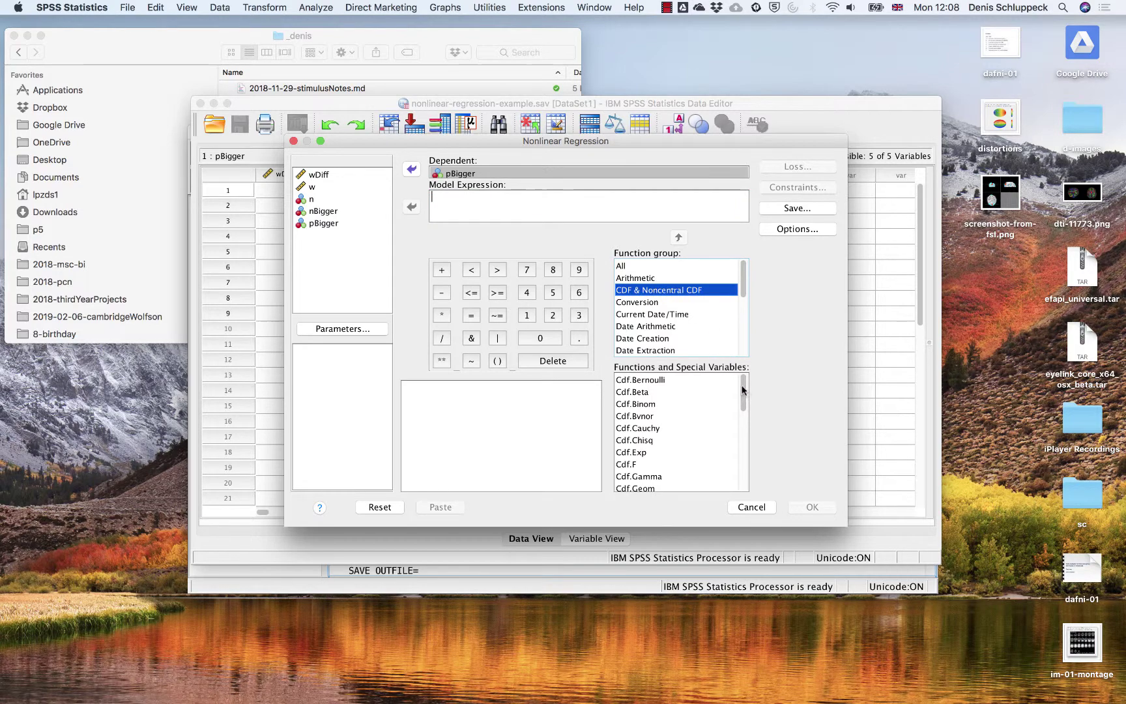
{"action": "scroll", "coordinate": [743, 395], "scroll_direction": "down", "scroll_amount": 1}
{"action": "left_click_drag", "start_coordinate": [743, 395], "coordinate": [741, 434]}
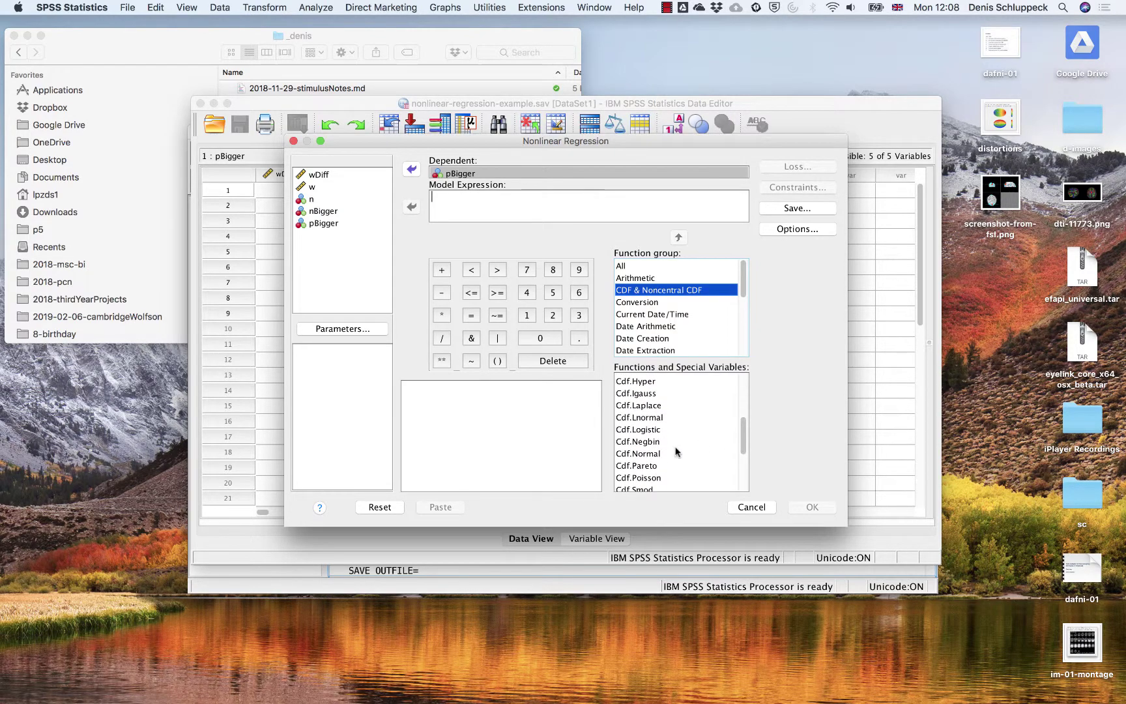
{"action": "left_click", "coordinate": [646, 457]}
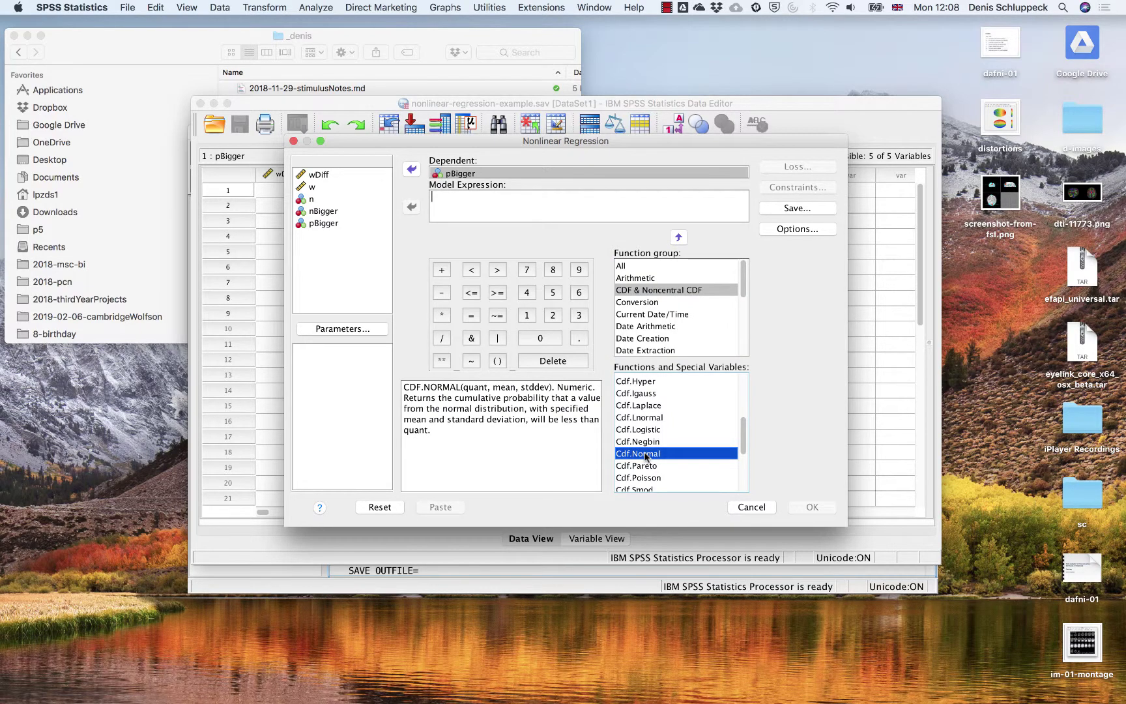
Step: Build the model expression CDF.NORMAL(wDiff,MU,SIGMA) with wDiff as the first argument
{"action": "double_click", "coordinate": [646, 456]}
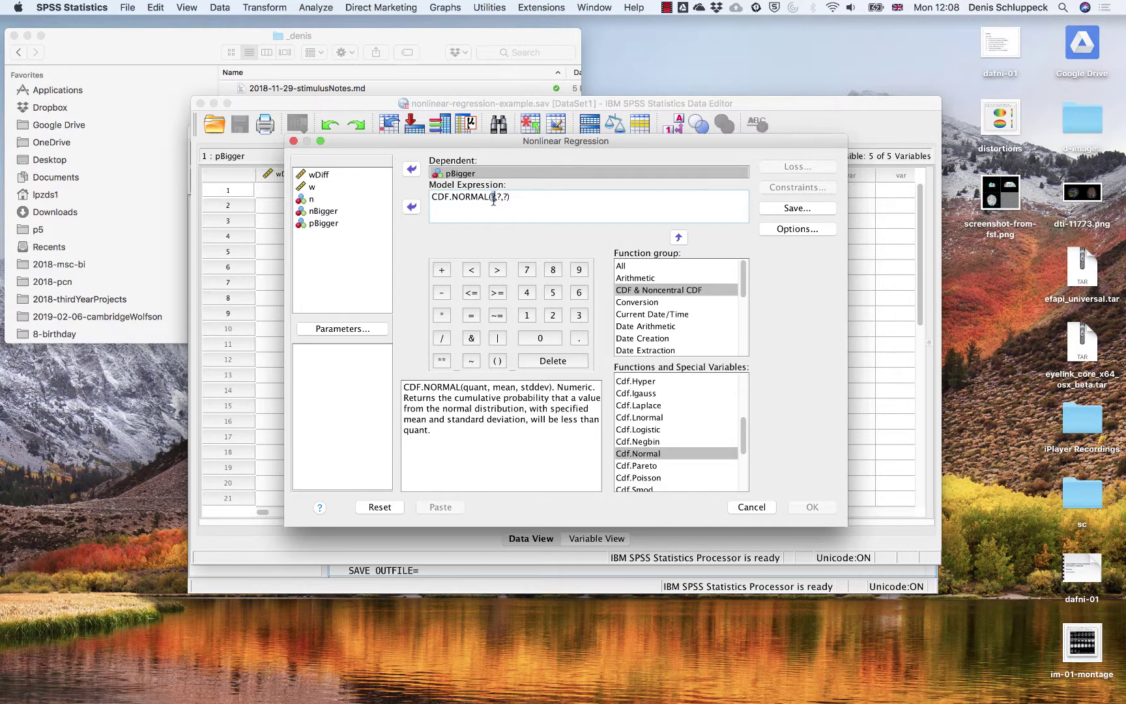
{"action": "left_click", "coordinate": [323, 185]}
{"action": "left_click", "coordinate": [322, 176]}
{"action": "left_click", "coordinate": [322, 176]}
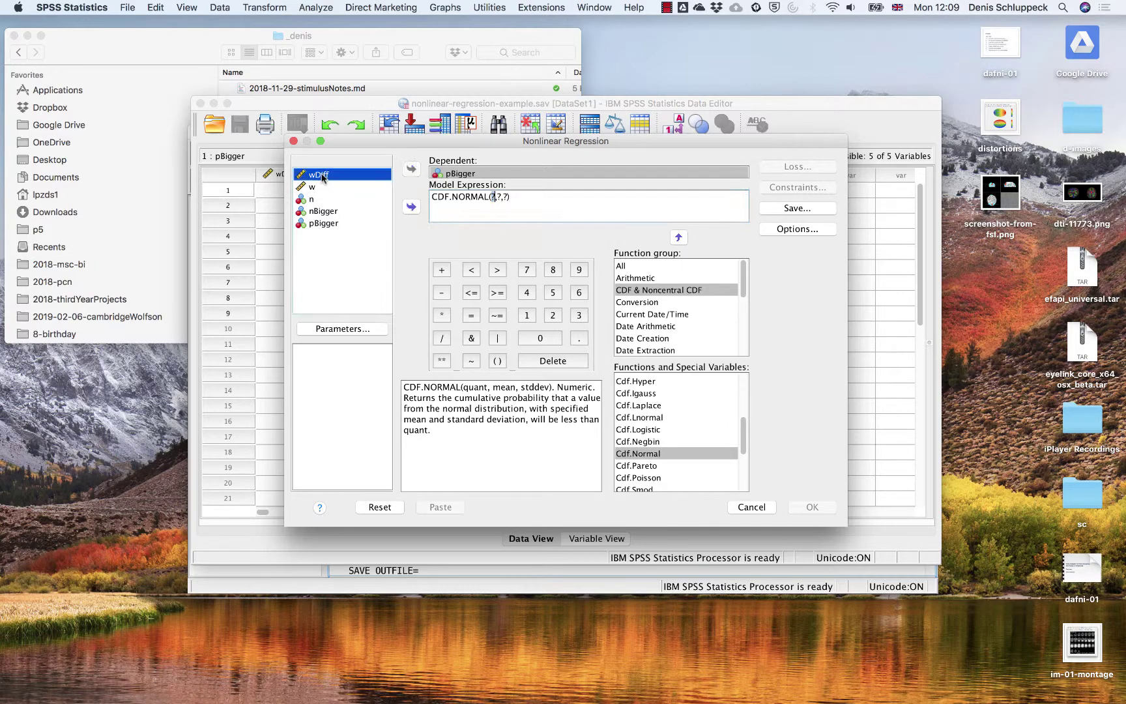
{"action": "left_click", "coordinate": [412, 206]}
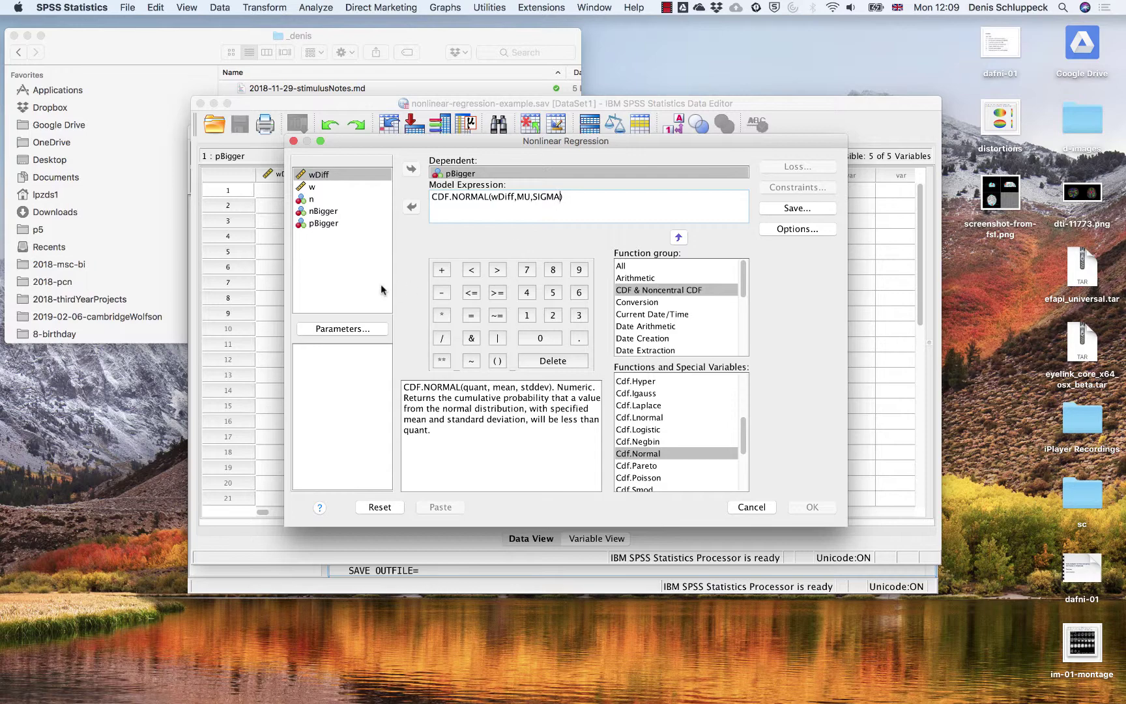
{"action": "left_click", "coordinate": [352, 330]}
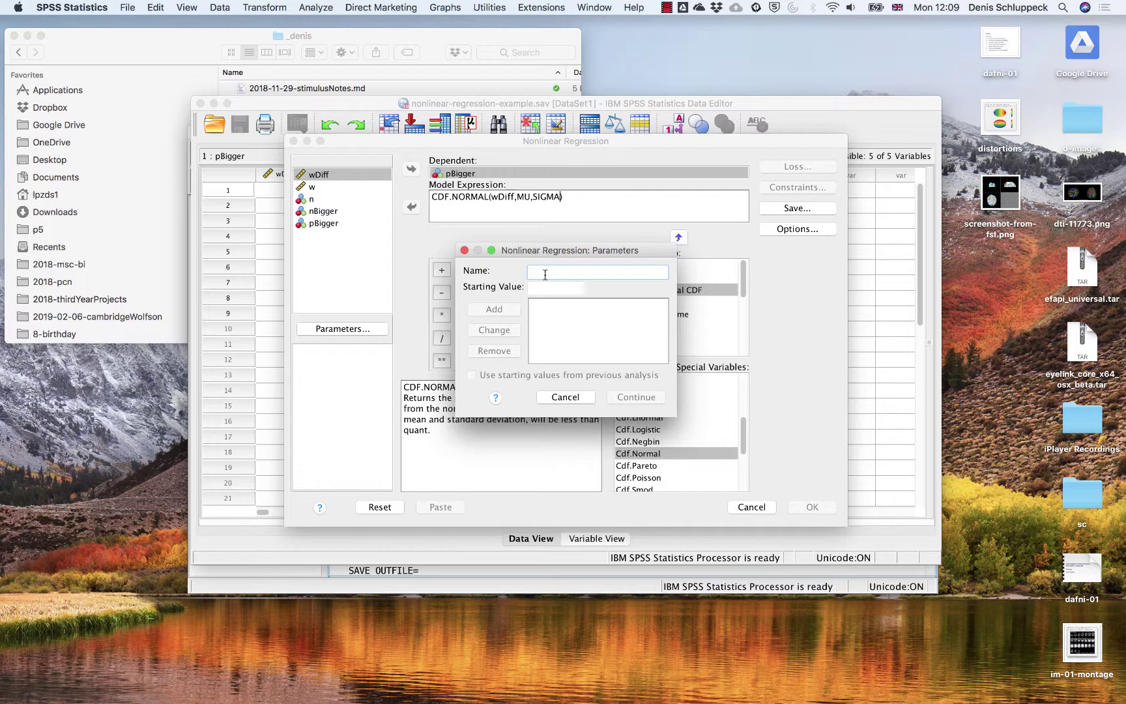
Step: Add parameters MU with starting value 0 and SIGMA with starting value 1, then confirm
{"action": "type", "text": "MU"}
{"action": "left_click", "coordinate": [546, 289]}
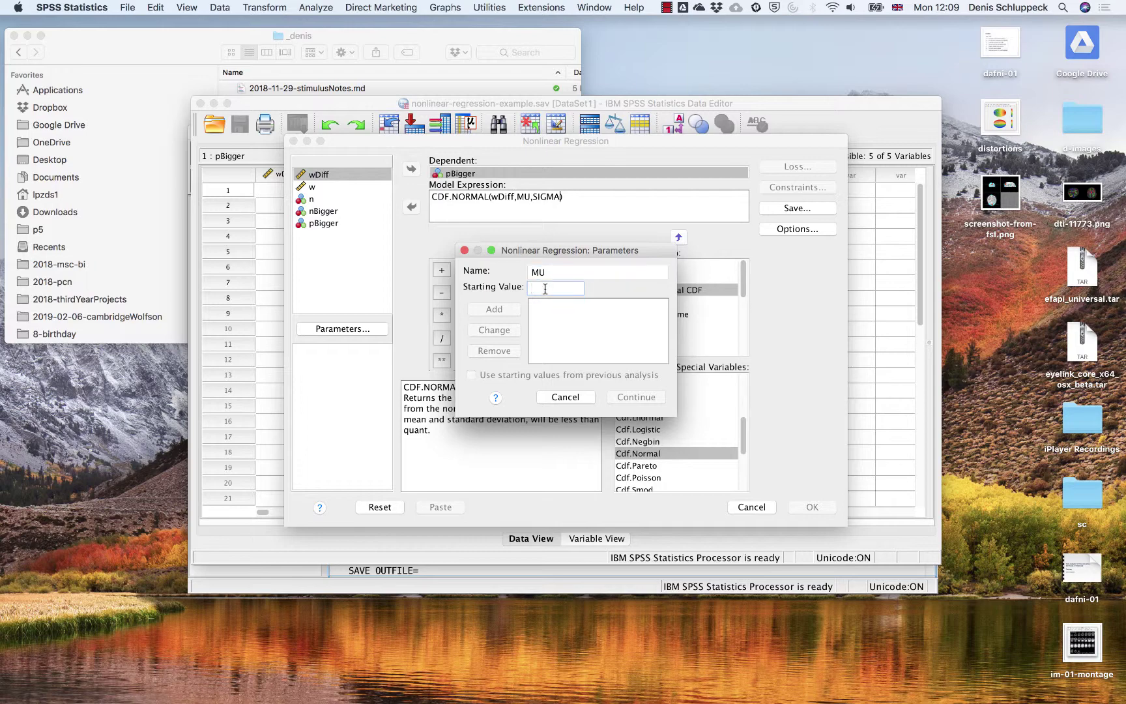
{"action": "type", "text": "0"}
{"action": "left_click", "coordinate": [503, 307]}
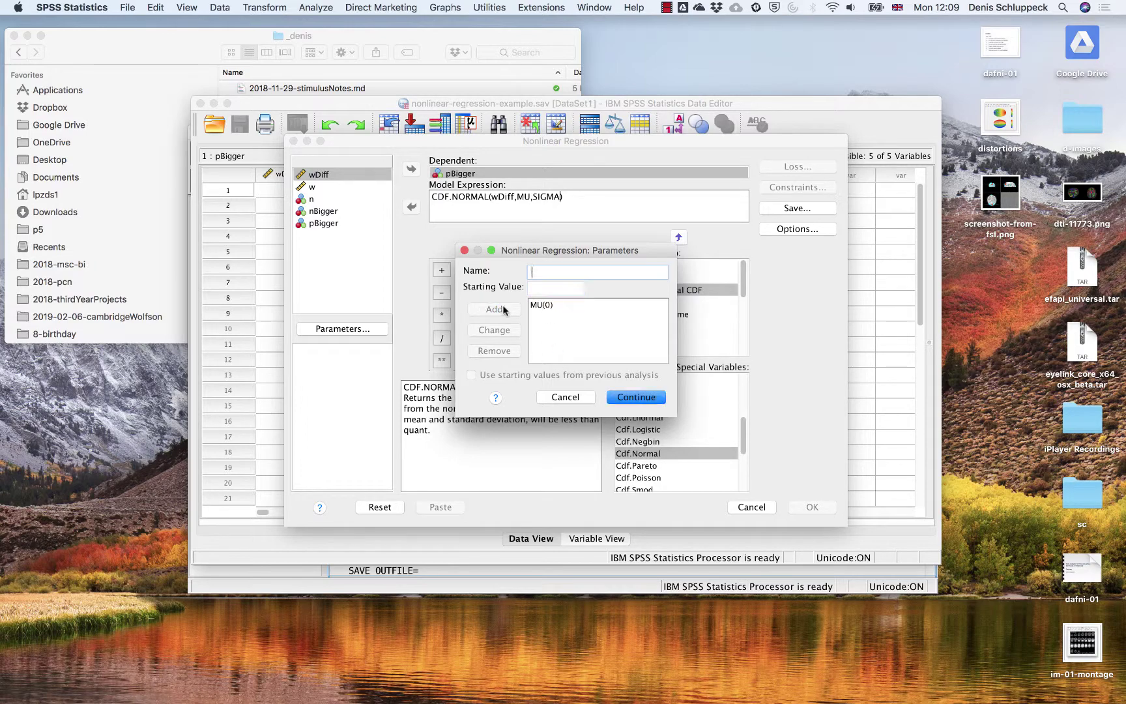
{"action": "type", "text": "SIGMA"}
{"action": "left_click", "coordinate": [553, 288]}
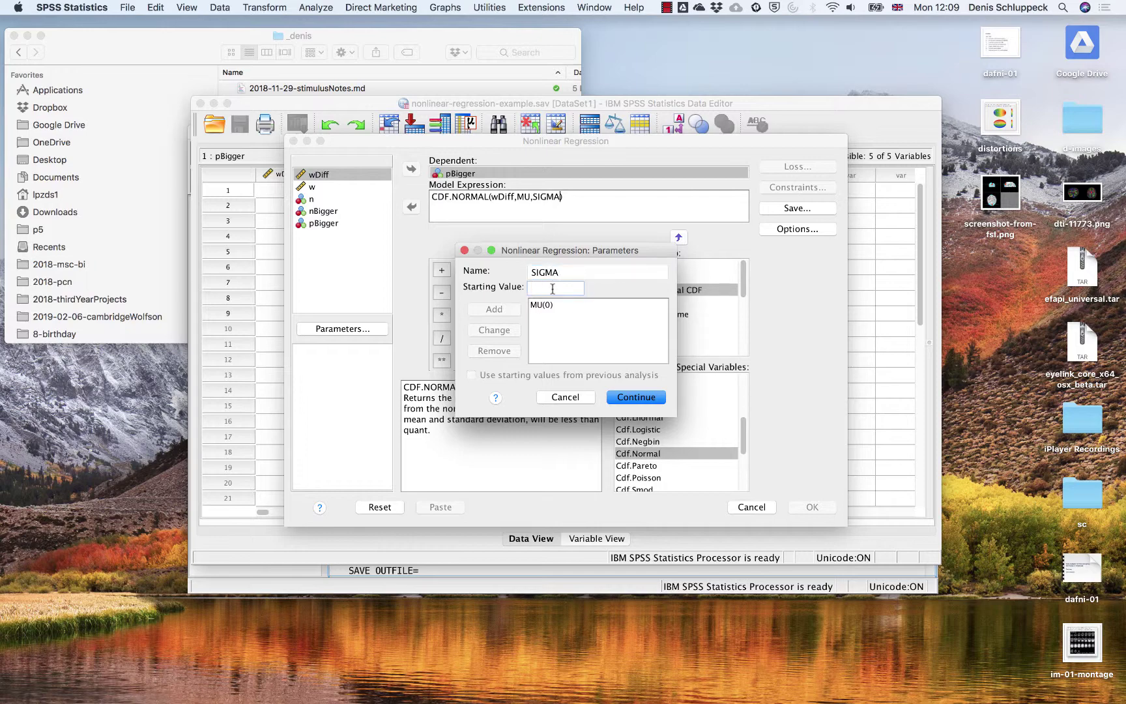
{"action": "type", "text": "1"}
{"action": "left_click", "coordinate": [492, 311]}
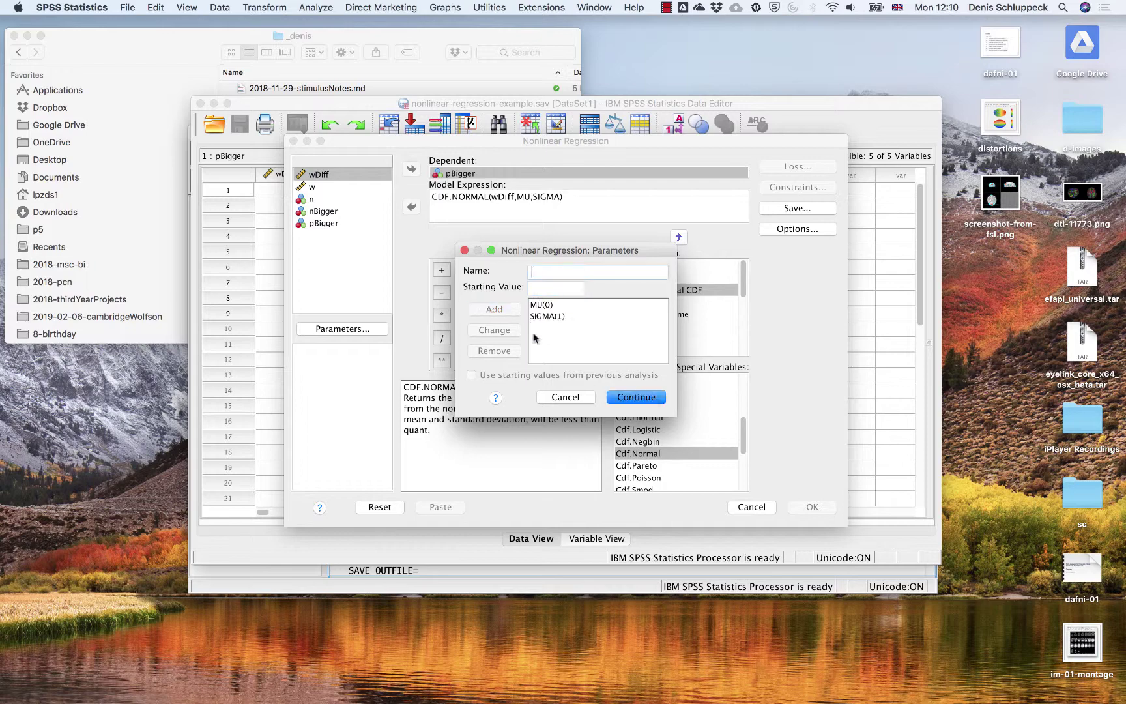
{"action": "left_click", "coordinate": [627, 397]}
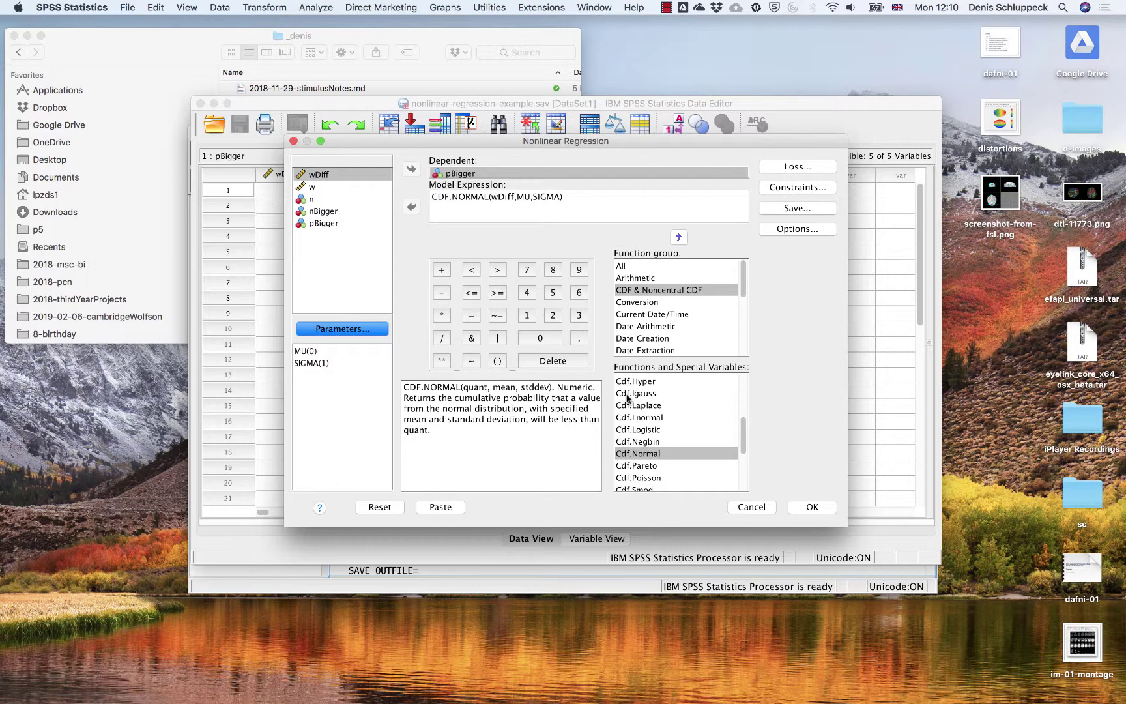
Step: Leave the loss function and parameter constraints at their defaults, with parameters unconstrained
{"action": "left_click", "coordinate": [803, 168]}
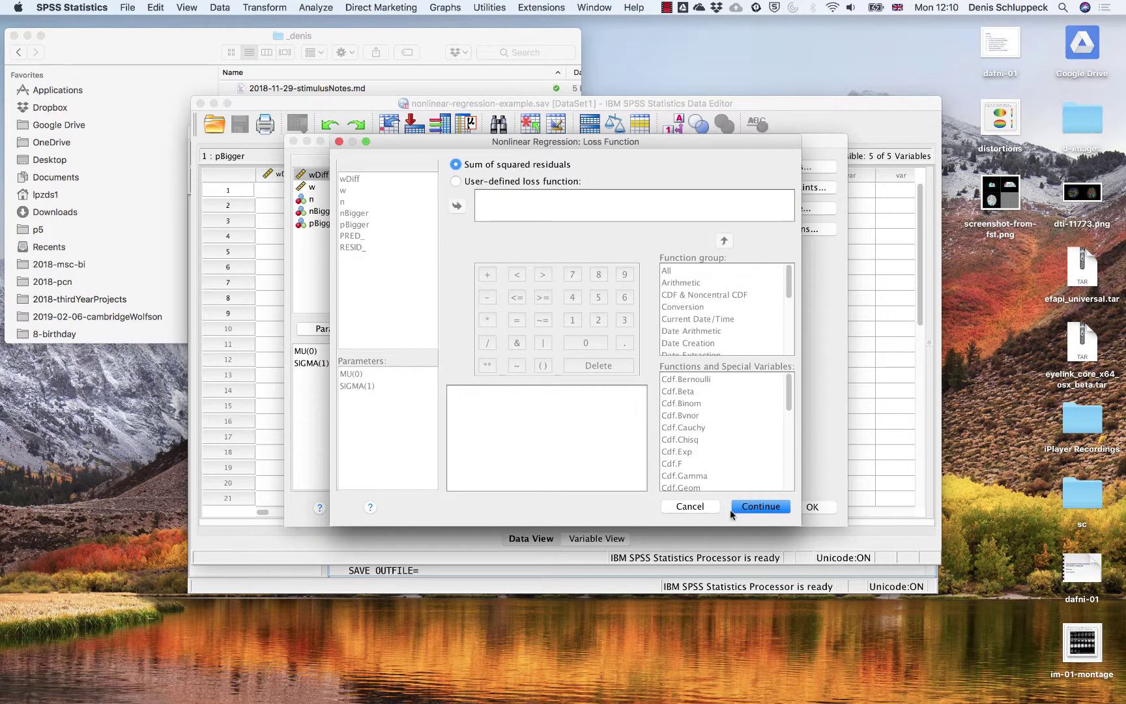
{"action": "left_click", "coordinate": [749, 511]}
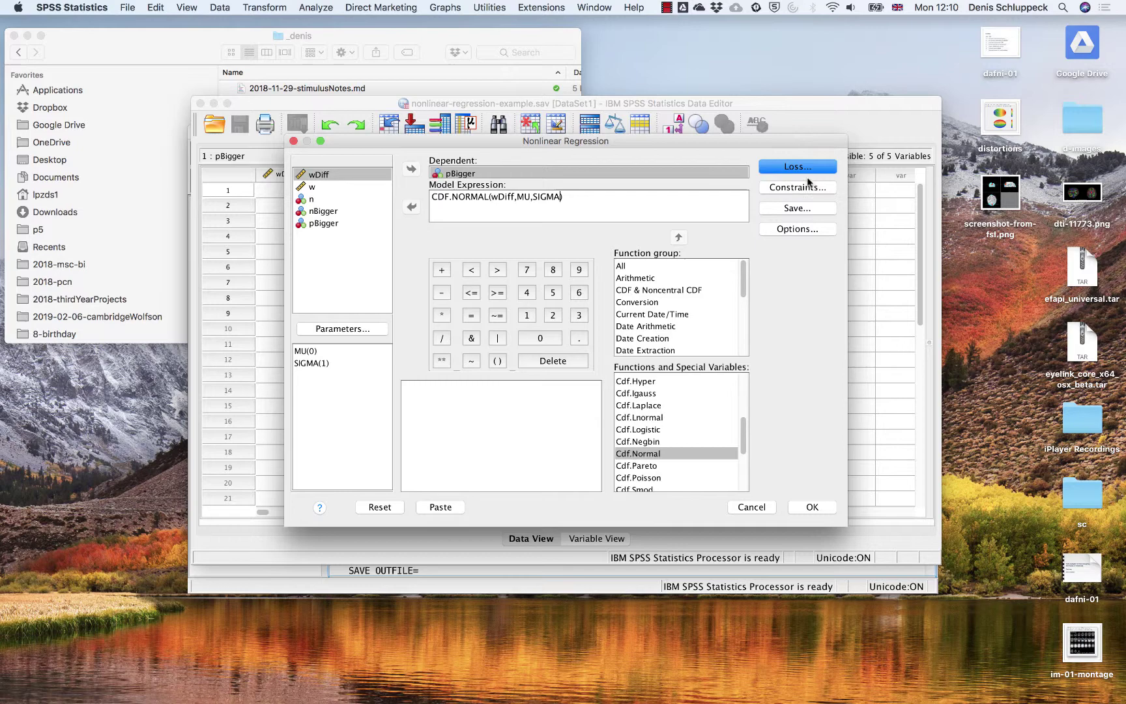
{"action": "left_click", "coordinate": [803, 187]}
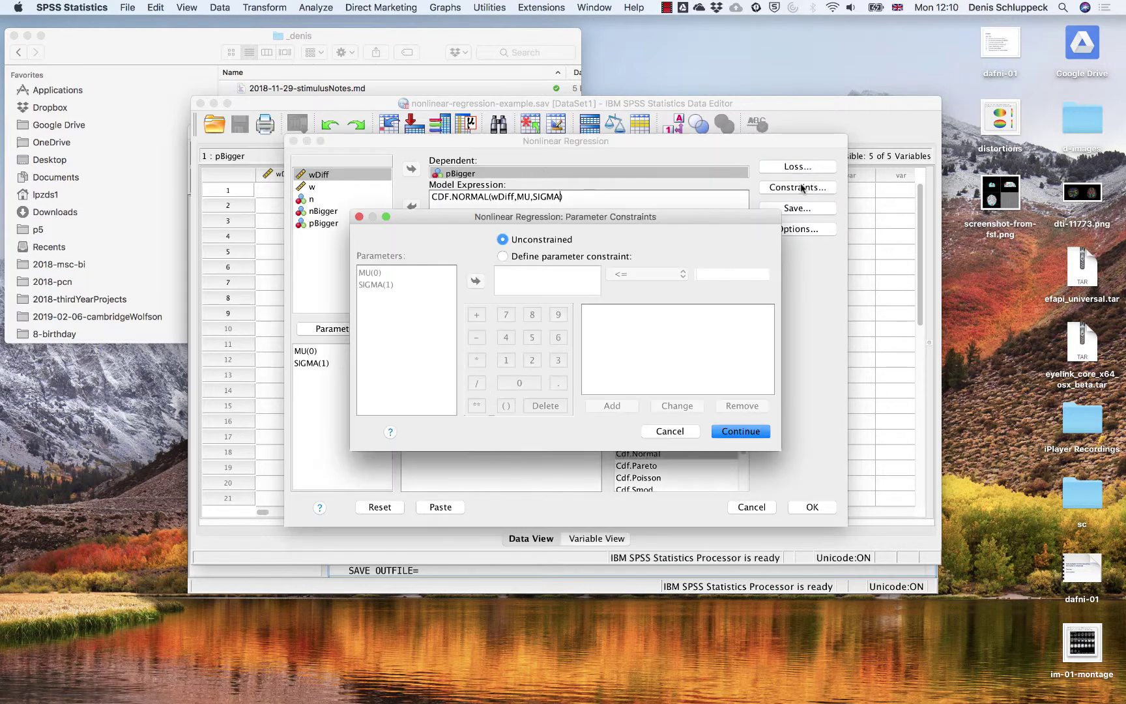
{"action": "left_click", "coordinate": [660, 431]}
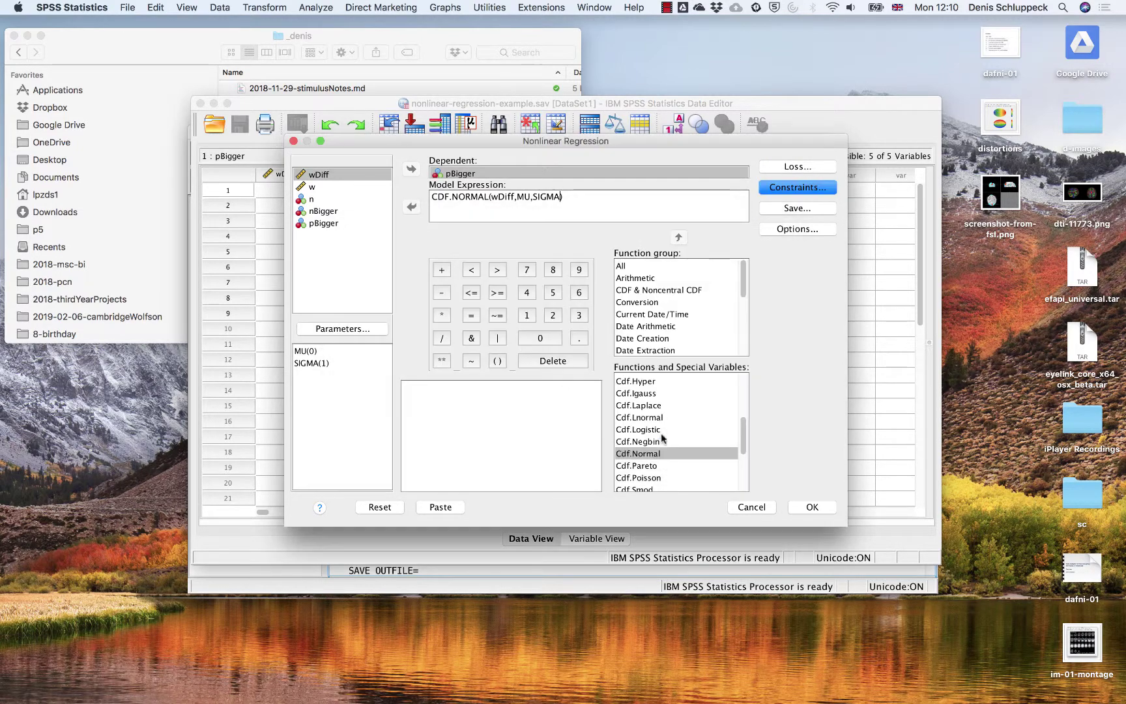
Step: Save predicted values and residuals as new variables, keeping Levenberg–Marquardt estimation with 1E-8 convergence
{"action": "left_click", "coordinate": [797, 209]}
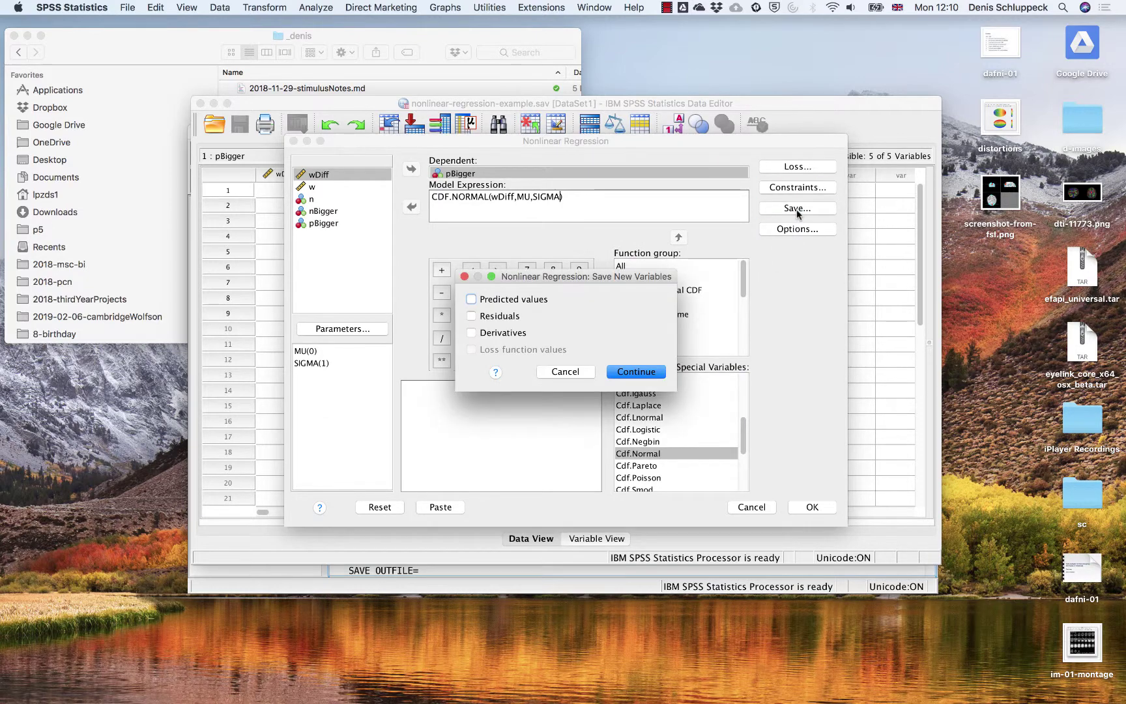
{"action": "left_click", "coordinate": [472, 300]}
{"action": "left_click", "coordinate": [472, 317]}
{"action": "left_click", "coordinate": [631, 372]}
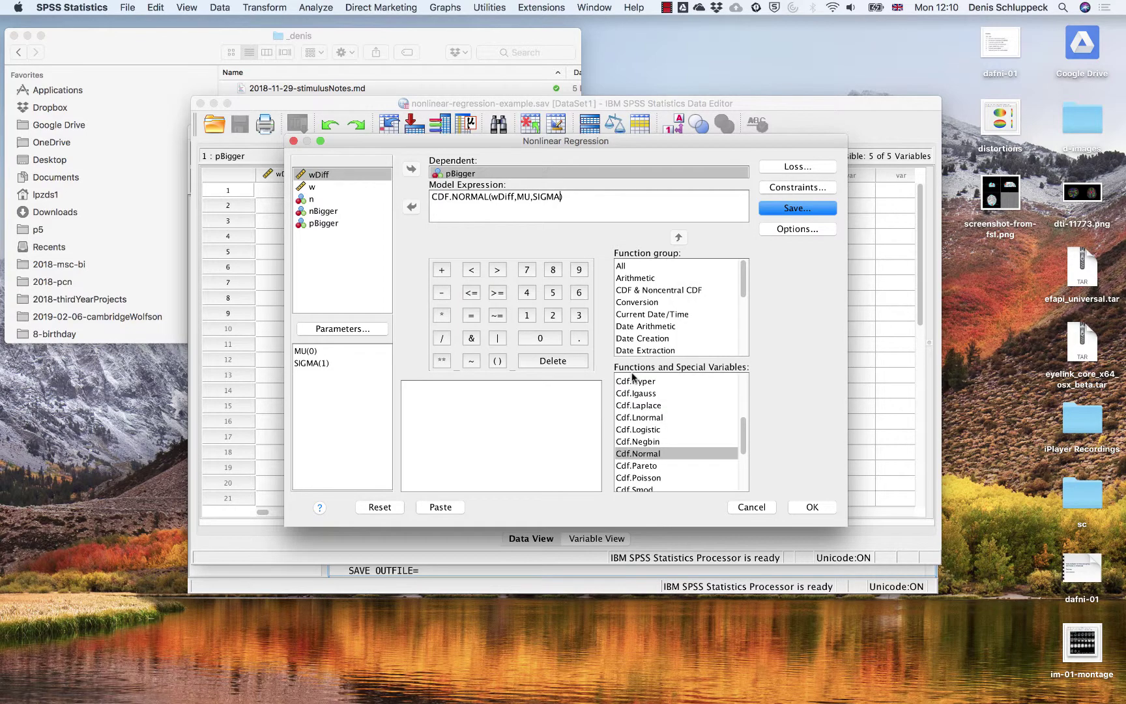
{"action": "left_click", "coordinate": [796, 233]}
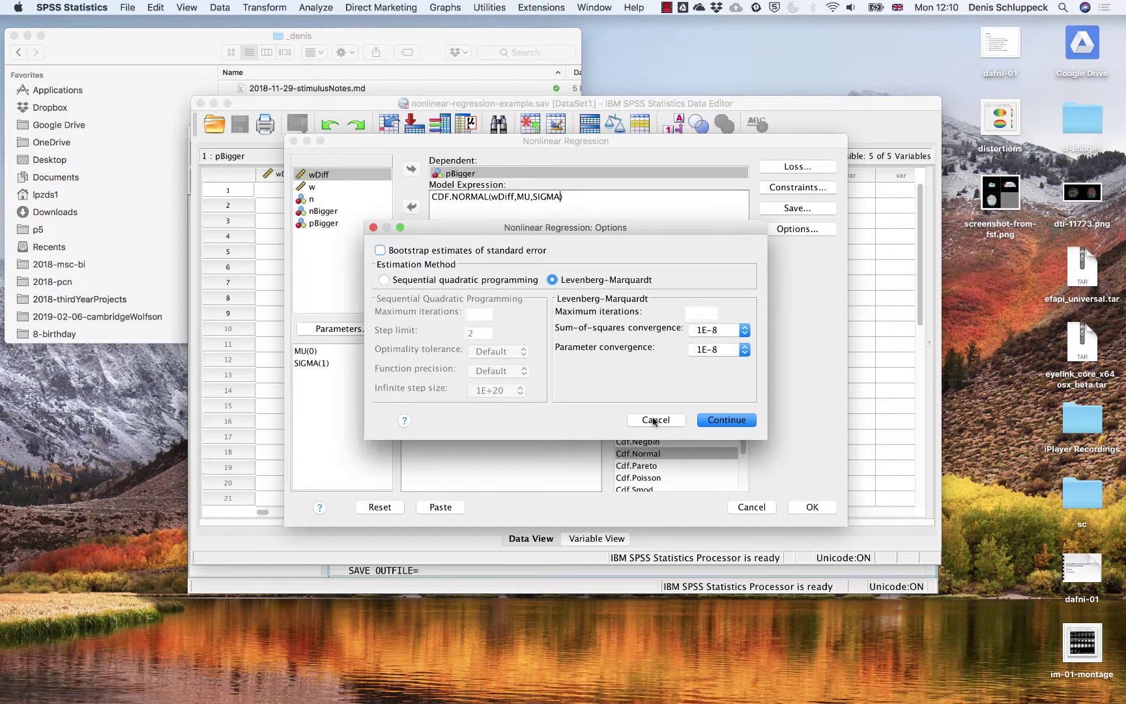
{"action": "left_click", "coordinate": [655, 421]}
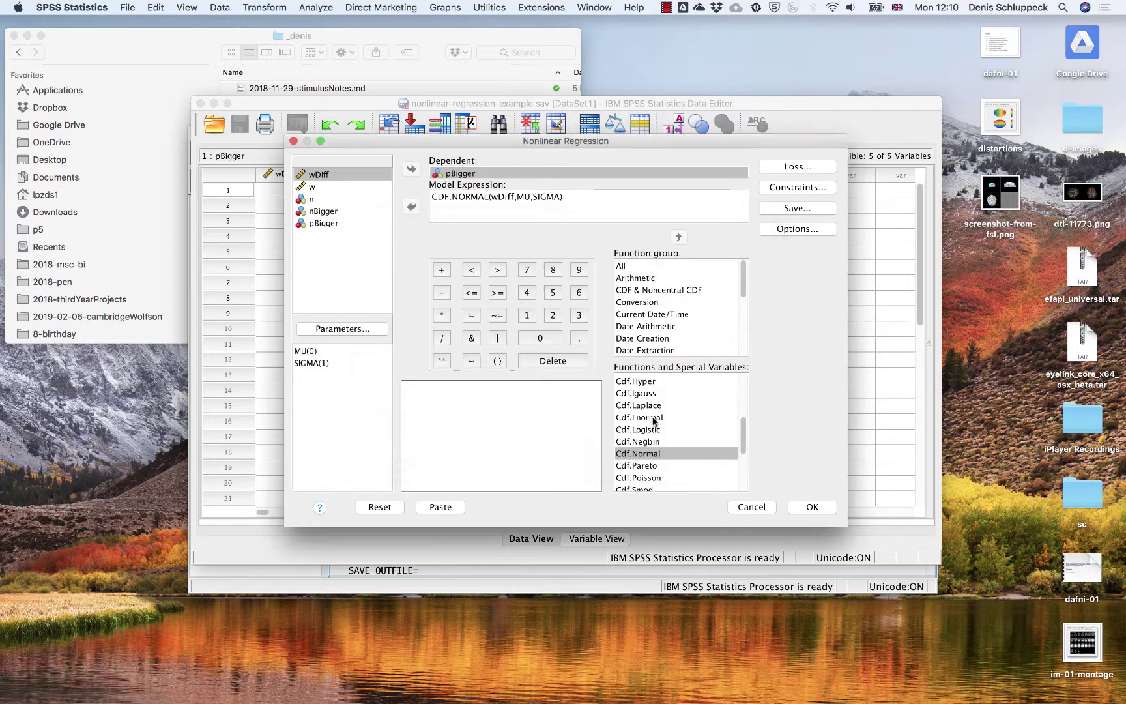
Step: Run the nonlinear regression fit of CDF.NORMAL(wDiff,MU,SIGMA)
{"action": "left_click", "coordinate": [822, 504]}
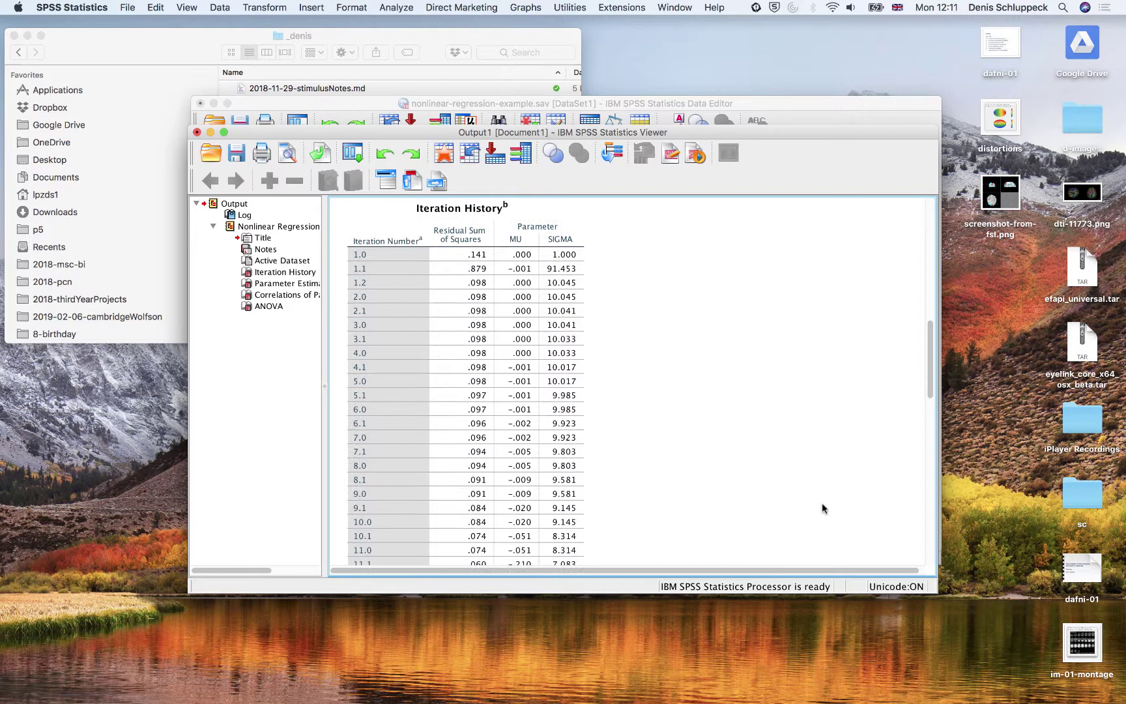
{"action": "scroll", "coordinate": [822, 504], "scroll_direction": "down", "scroll_amount": 15}
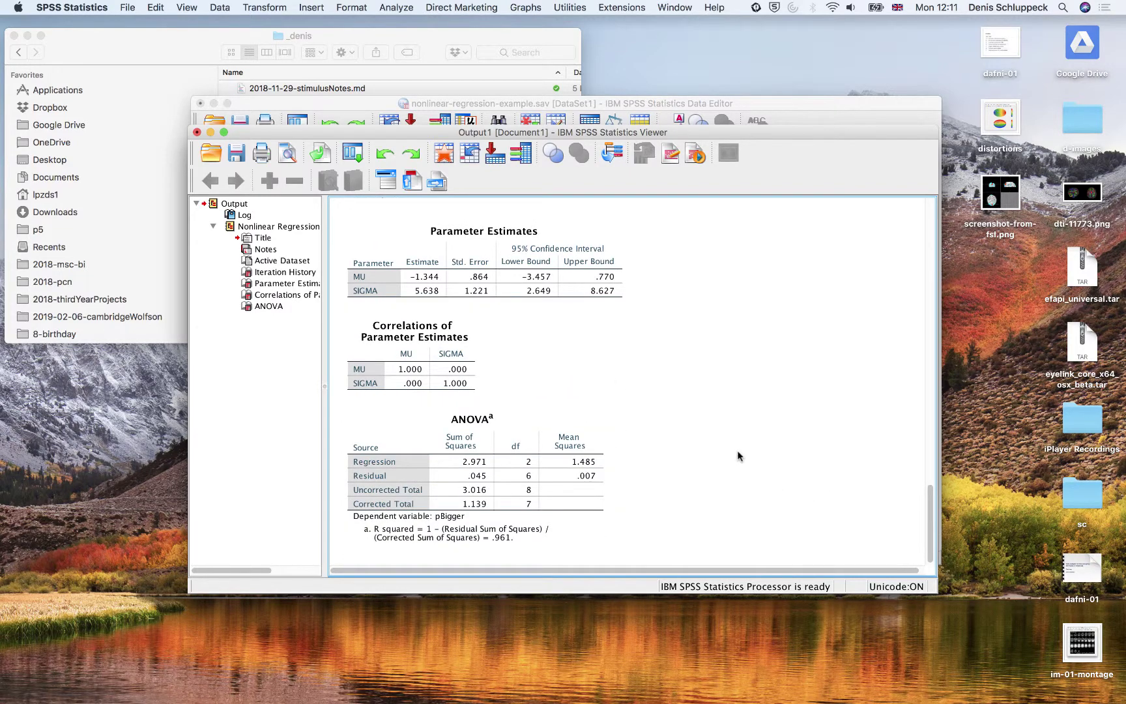
{"action": "scroll", "coordinate": [738, 456], "scroll_direction": "up", "scroll_amount": 15}
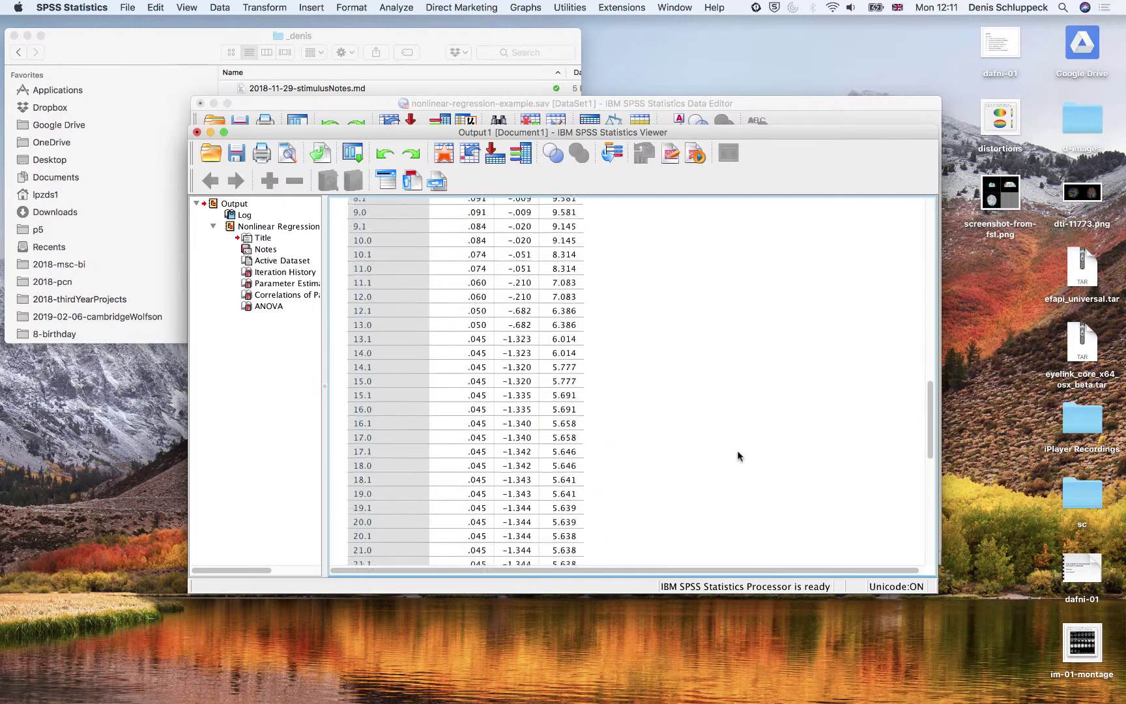
{"action": "scroll", "coordinate": [739, 456], "scroll_direction": "up", "scroll_amount": 3}
Step: Review Iteration History, Parameter Estimates (MU −1.344, SIGMA 5.638) and ANOVA (R squared .961)
{"action": "left_click", "coordinate": [419, 231]}
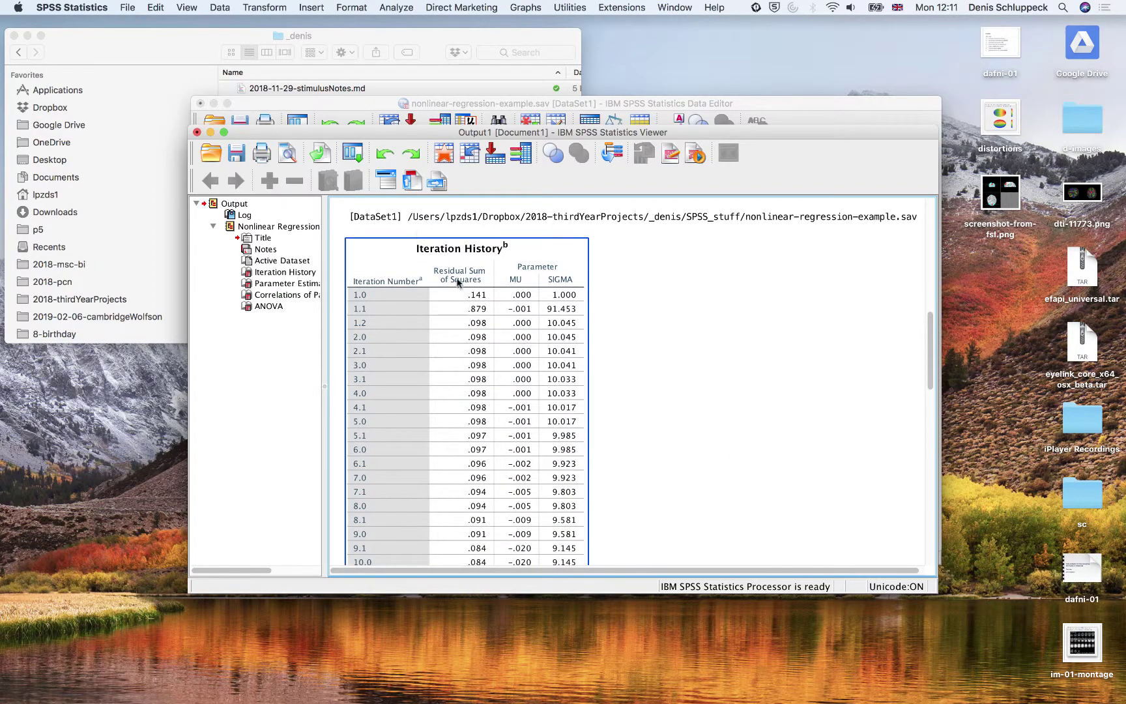
{"action": "scroll", "coordinate": [456, 287], "scroll_direction": "down", "scroll_amount": 5}
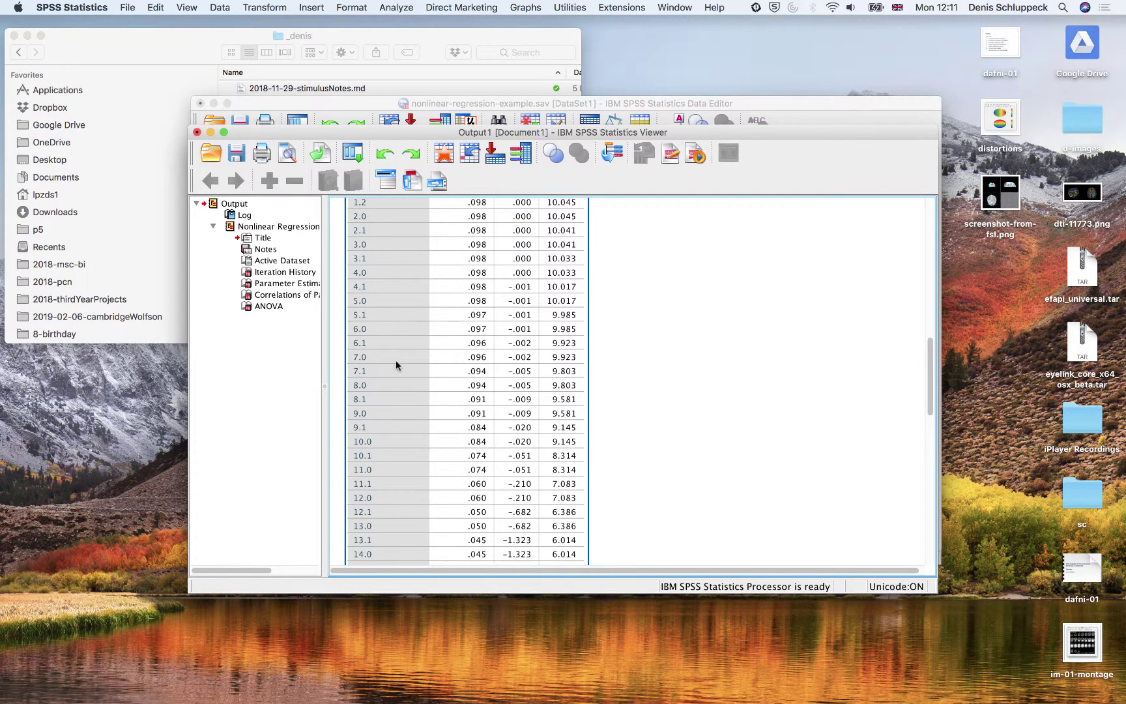
{"action": "scroll", "coordinate": [396, 359], "scroll_direction": "down", "scroll_amount": 5}
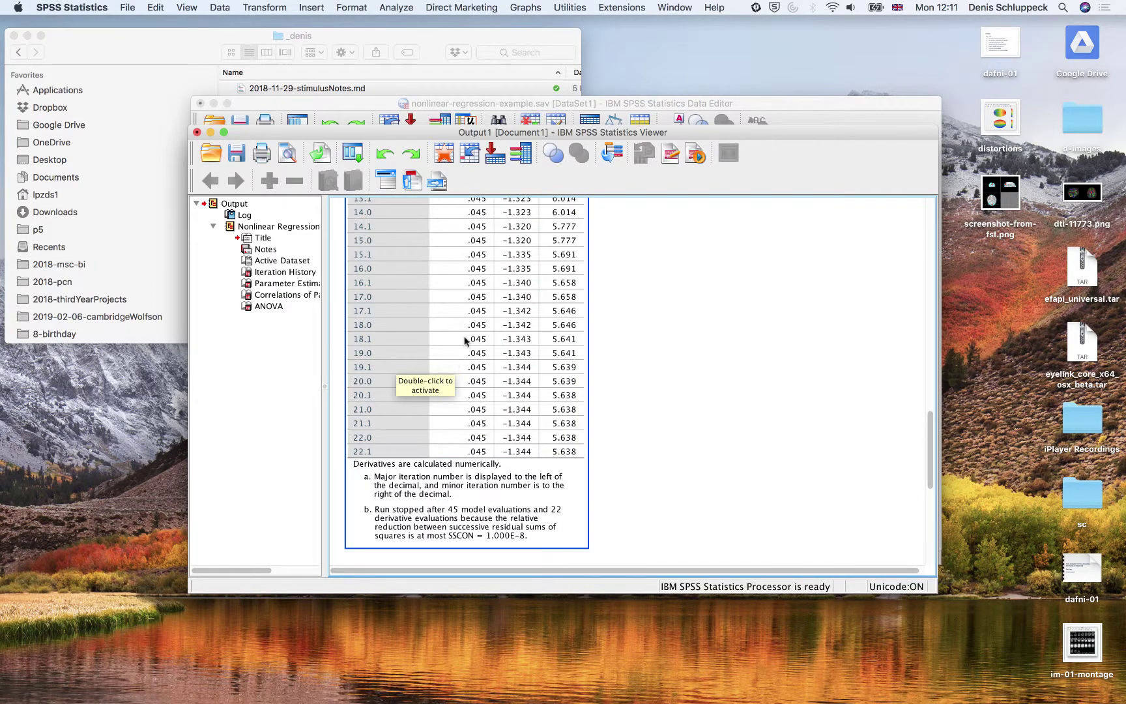
{"action": "scroll", "coordinate": [468, 353], "scroll_direction": "up", "scroll_amount": 10}
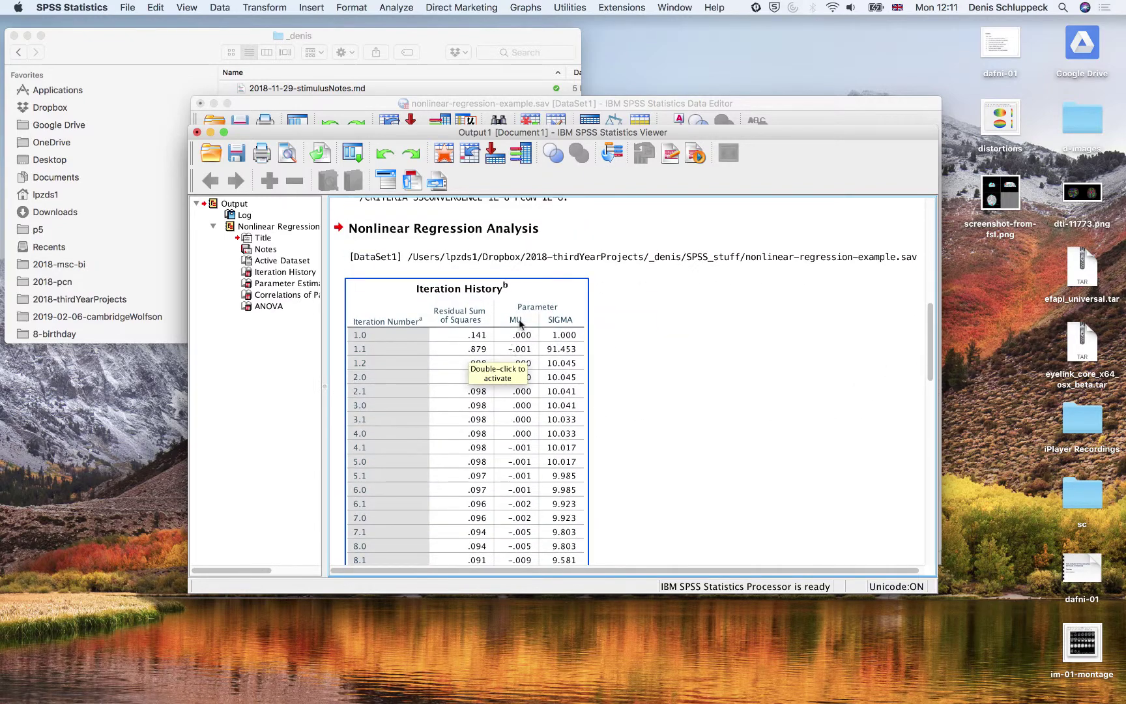
{"action": "scroll", "coordinate": [553, 376], "scroll_direction": "down", "scroll_amount": 3}
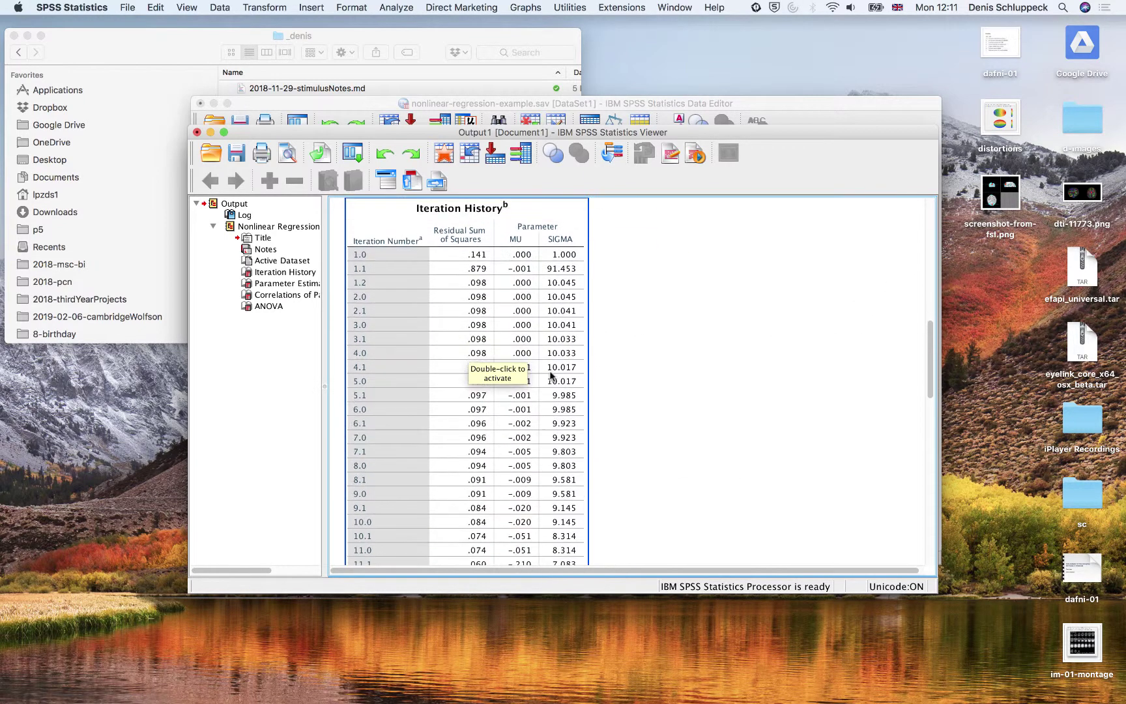
{"action": "scroll", "coordinate": [545, 443], "scroll_direction": "down", "scroll_amount": 20}
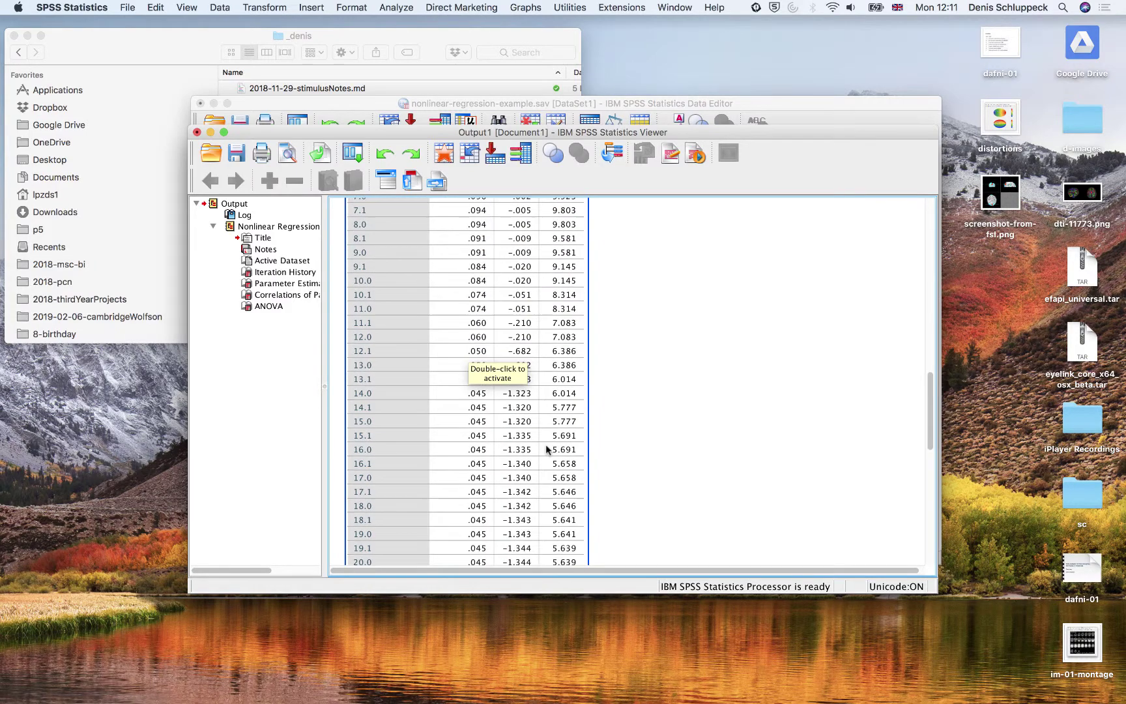
{"action": "scroll", "coordinate": [546, 450], "scroll_direction": "up", "scroll_amount": 3}
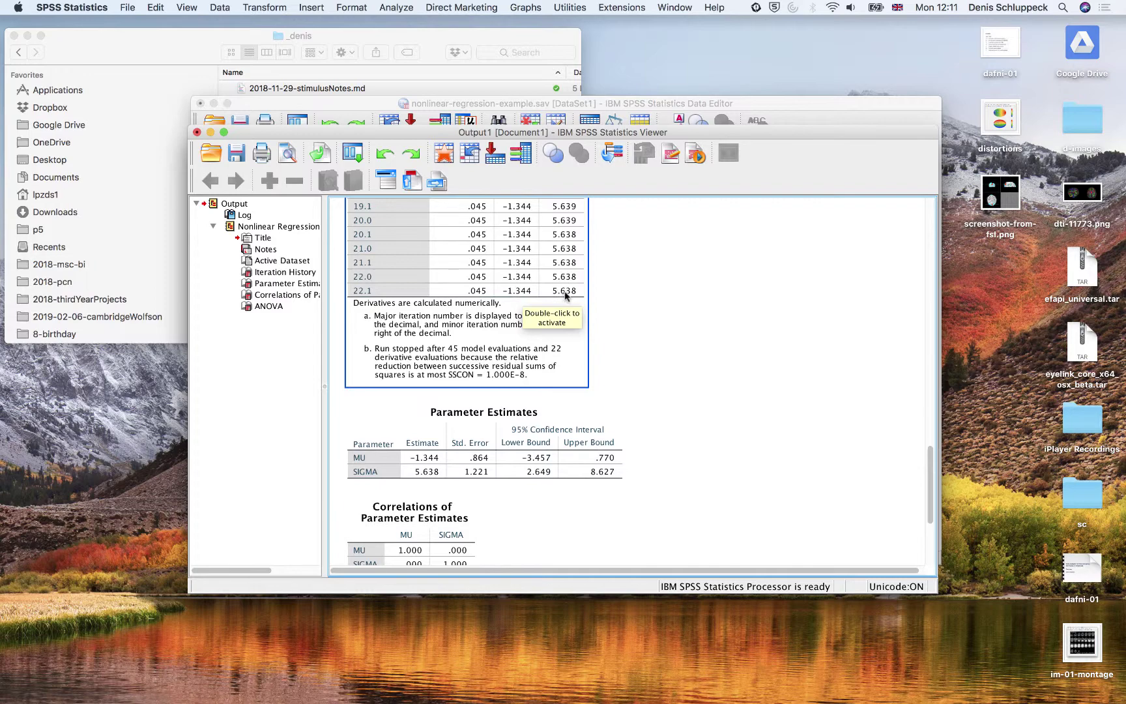
{"action": "left_click", "coordinate": [563, 319]}
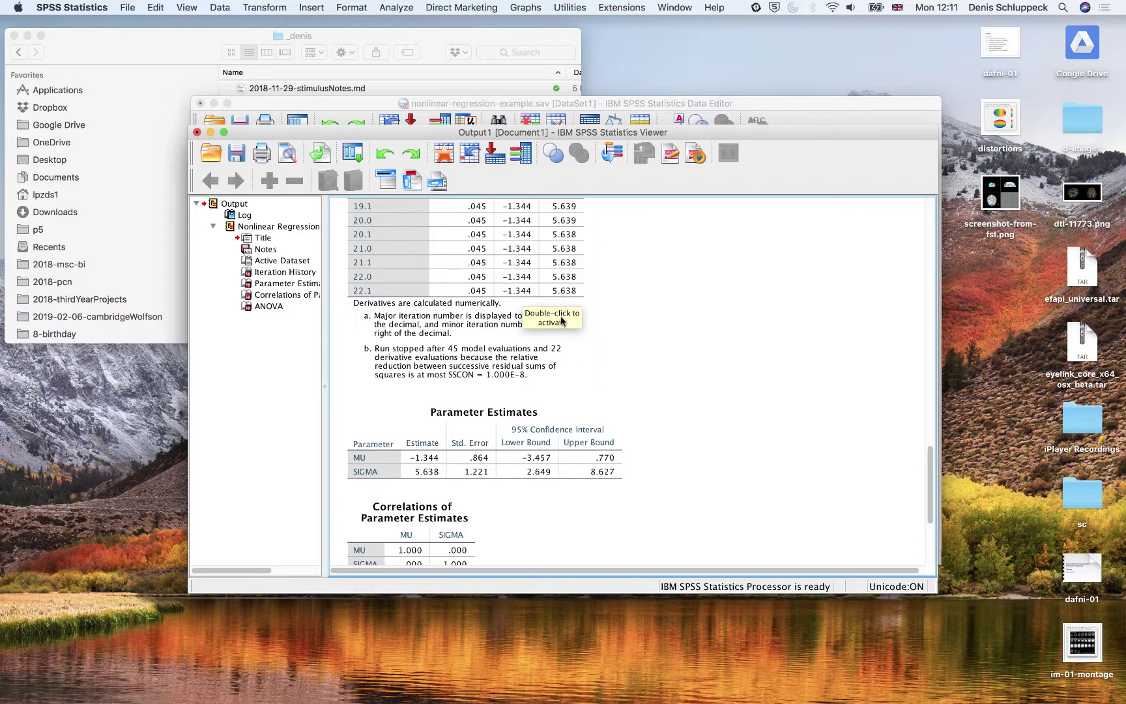
{"action": "left_click", "coordinate": [565, 258]}
{"action": "scroll", "coordinate": [566, 257], "scroll_direction": "up", "scroll_amount": 10}
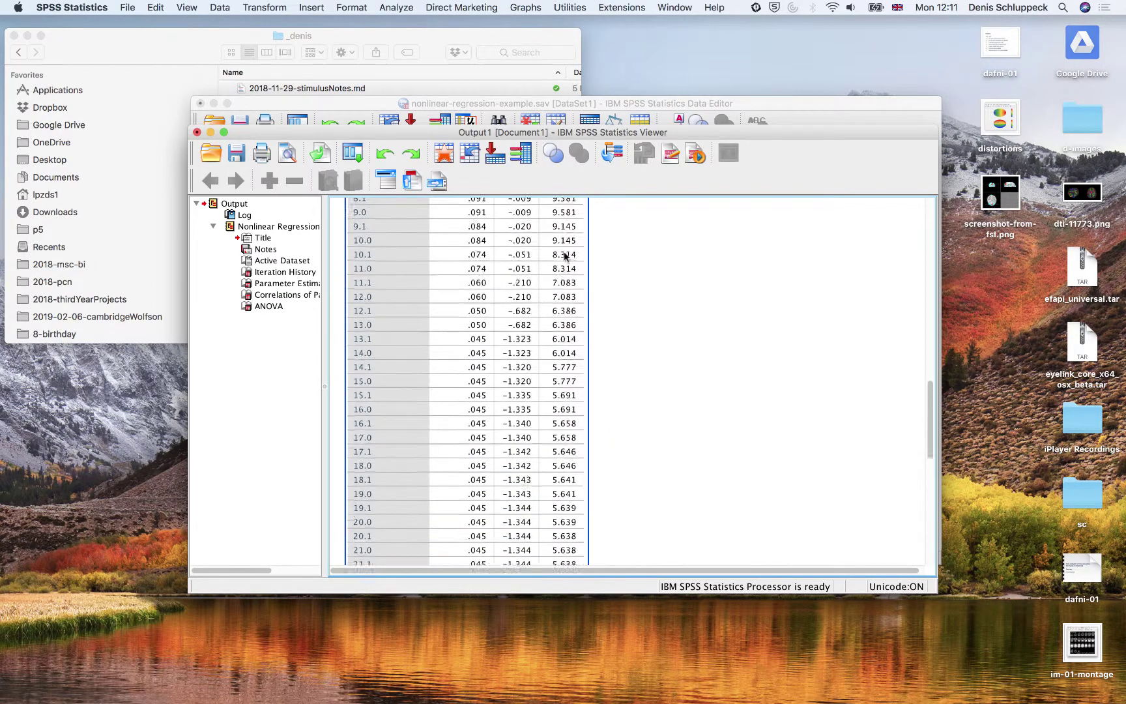
{"action": "scroll", "coordinate": [566, 257], "scroll_direction": "up", "scroll_amount": 5}
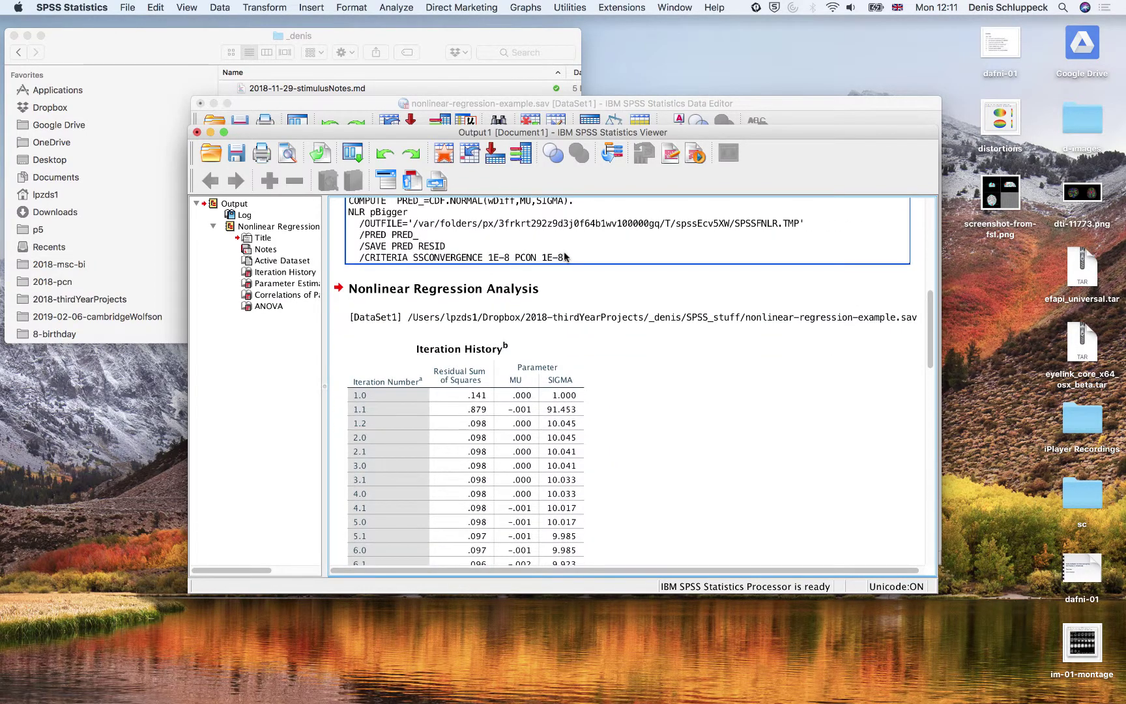
{"action": "scroll", "coordinate": [565, 257], "scroll_direction": "down", "scroll_amount": 10}
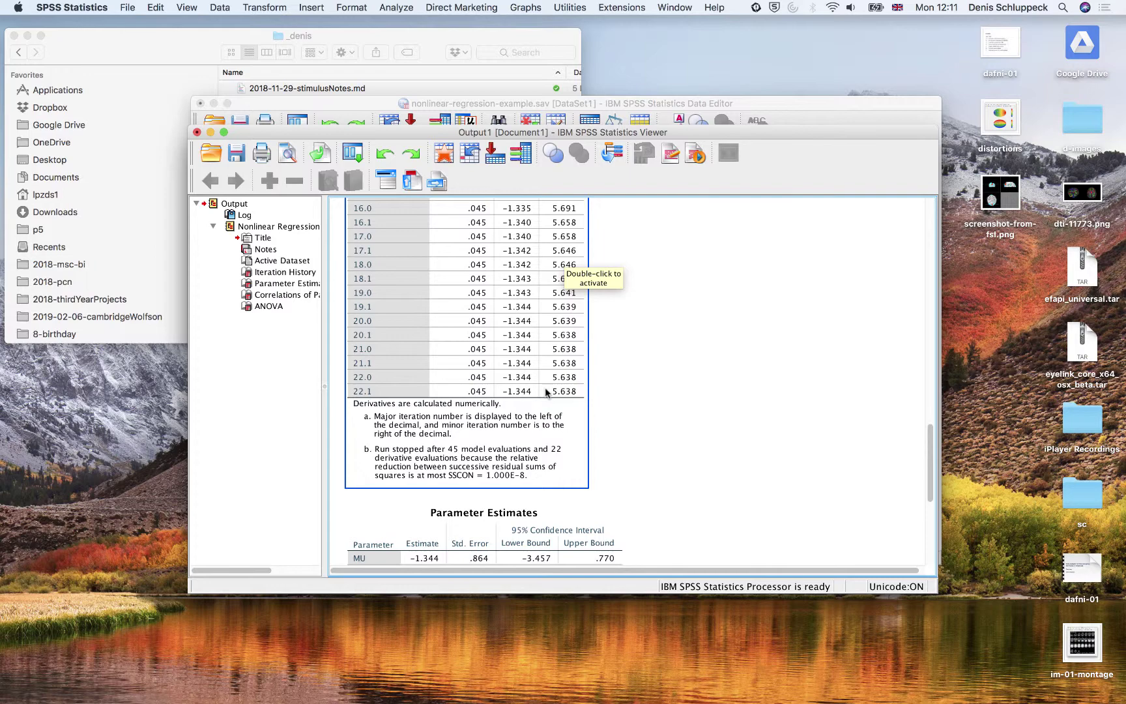
{"action": "scroll", "coordinate": [545, 391], "scroll_direction": "down", "scroll_amount": 10}
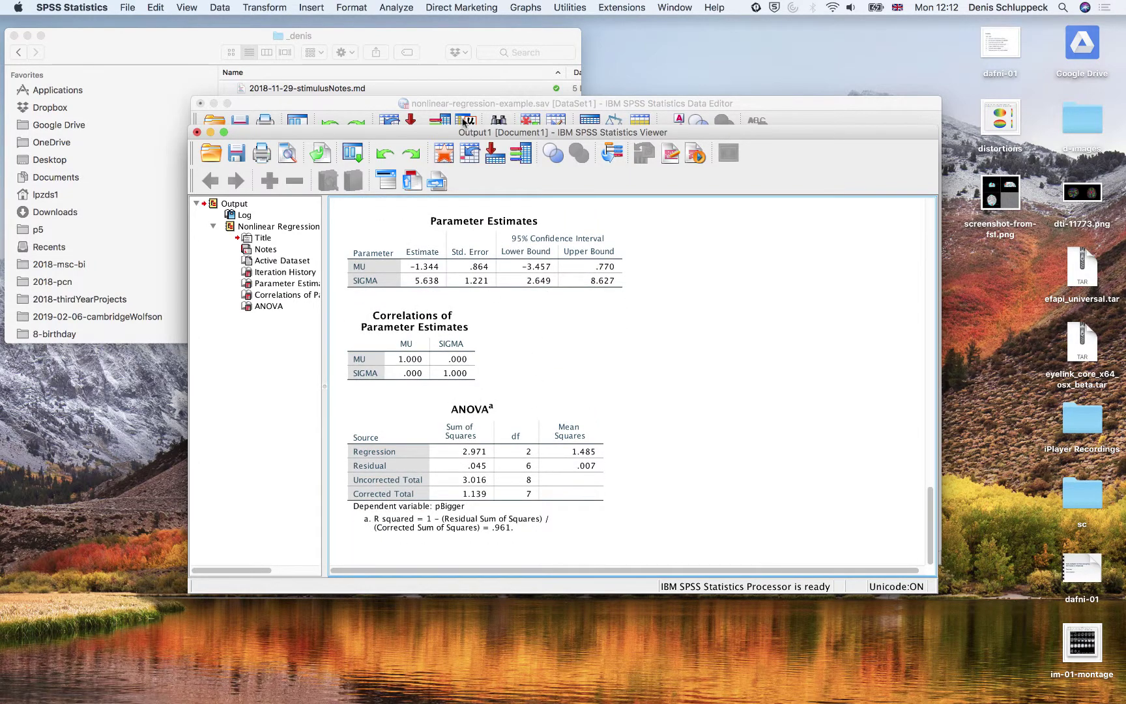
Step: Rearrange the Output Viewer and Data Editor windows so both are visible
{"action": "left_click_drag", "start_coordinate": [429, 135], "coordinate": [588, 261]}
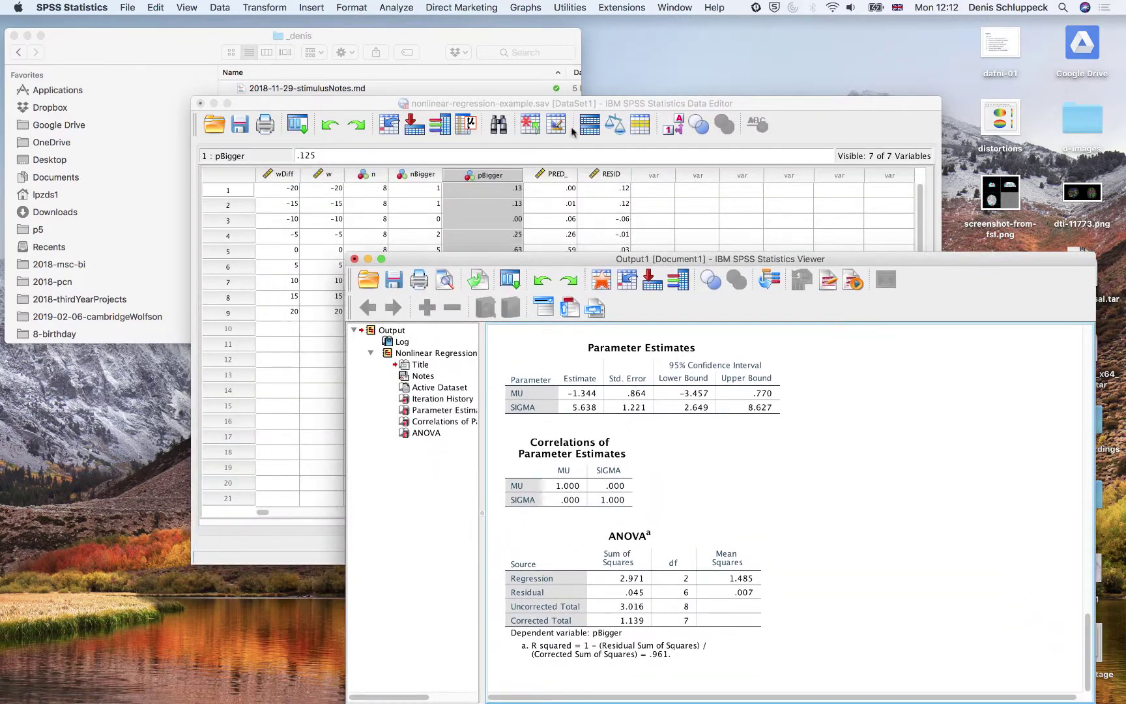
{"action": "left_click_drag", "start_coordinate": [532, 103], "coordinate": [530, 103]}
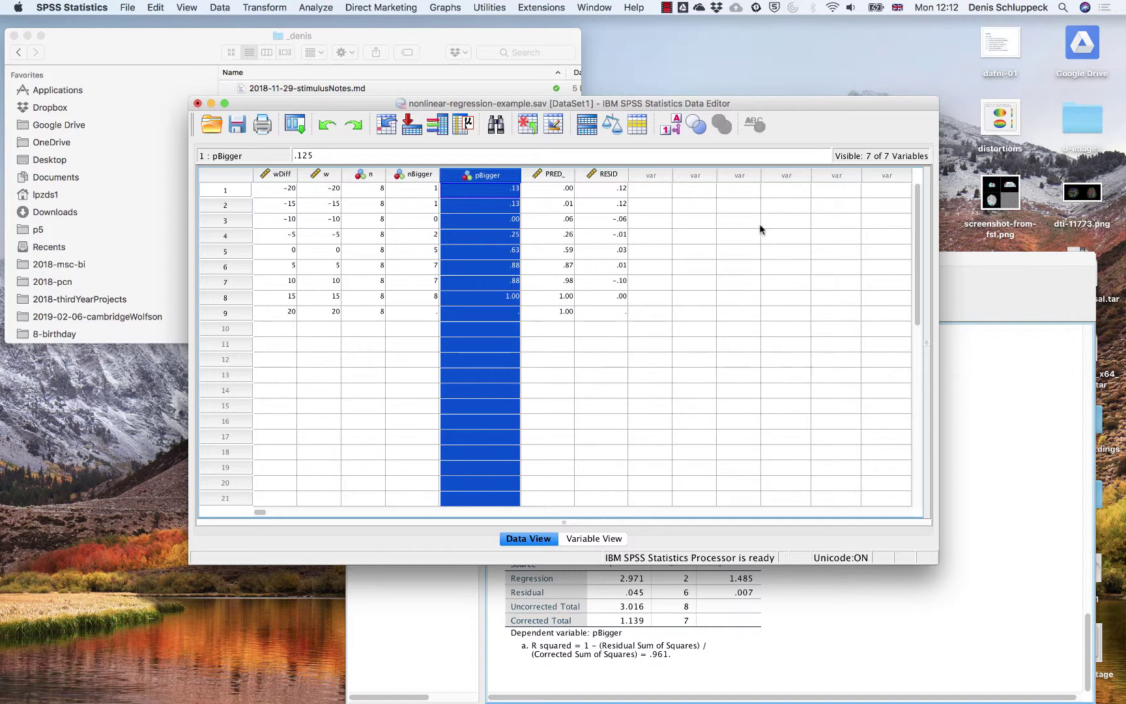
{"action": "left_click", "coordinate": [963, 260]}
{"action": "left_click_drag", "start_coordinate": [963, 259], "coordinate": [894, 137]}
Step: Inspect the Parameter Estimates tables, then bring the Data Editor with PRED_ and RESID forward
{"action": "left_click", "coordinate": [637, 295]}
{"action": "left_click", "coordinate": [522, 383]}
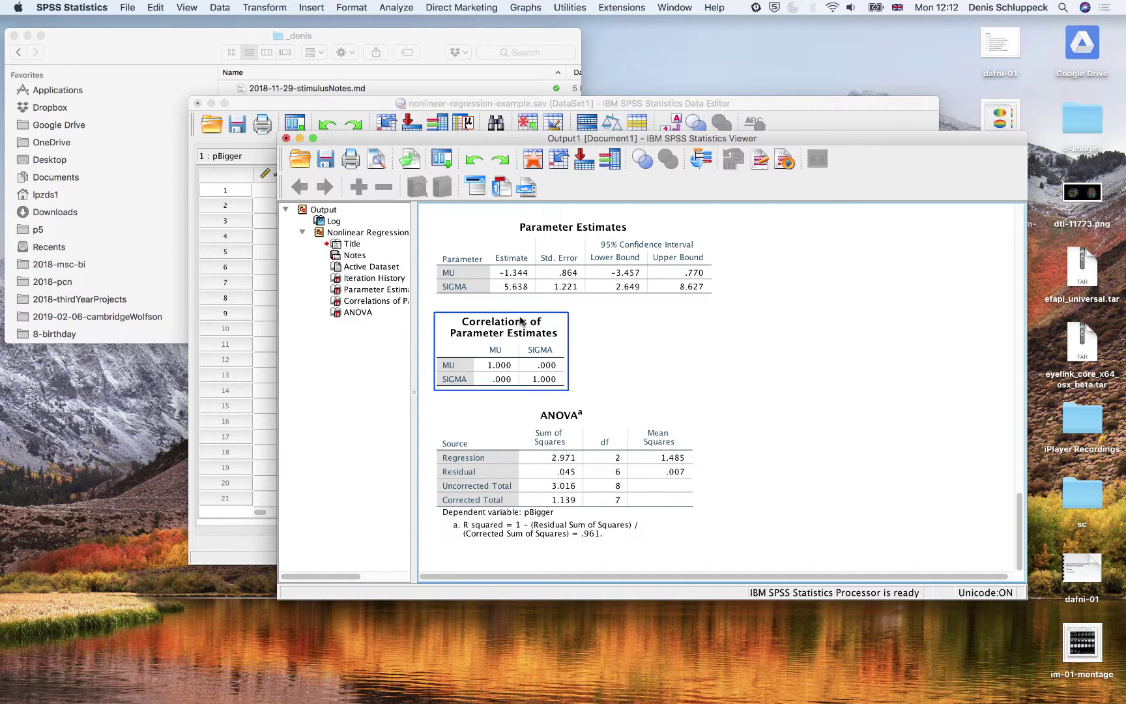
{"action": "left_click", "coordinate": [509, 280]}
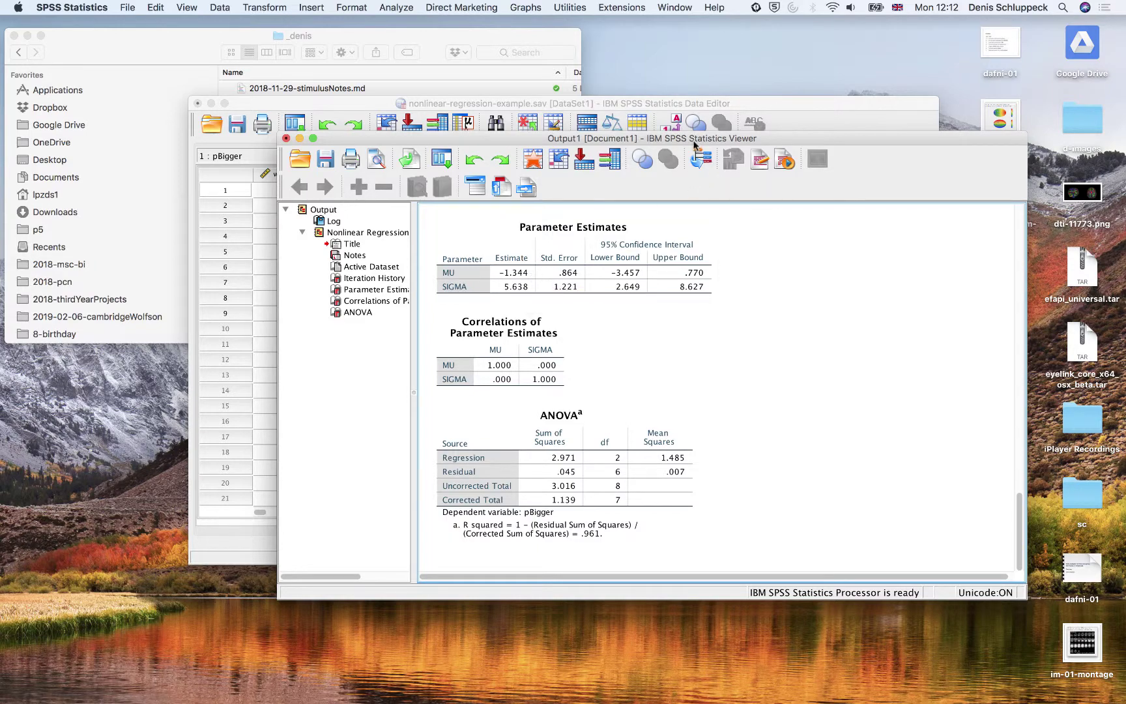
{"action": "left_click_drag", "start_coordinate": [693, 139], "coordinate": [717, 233]}
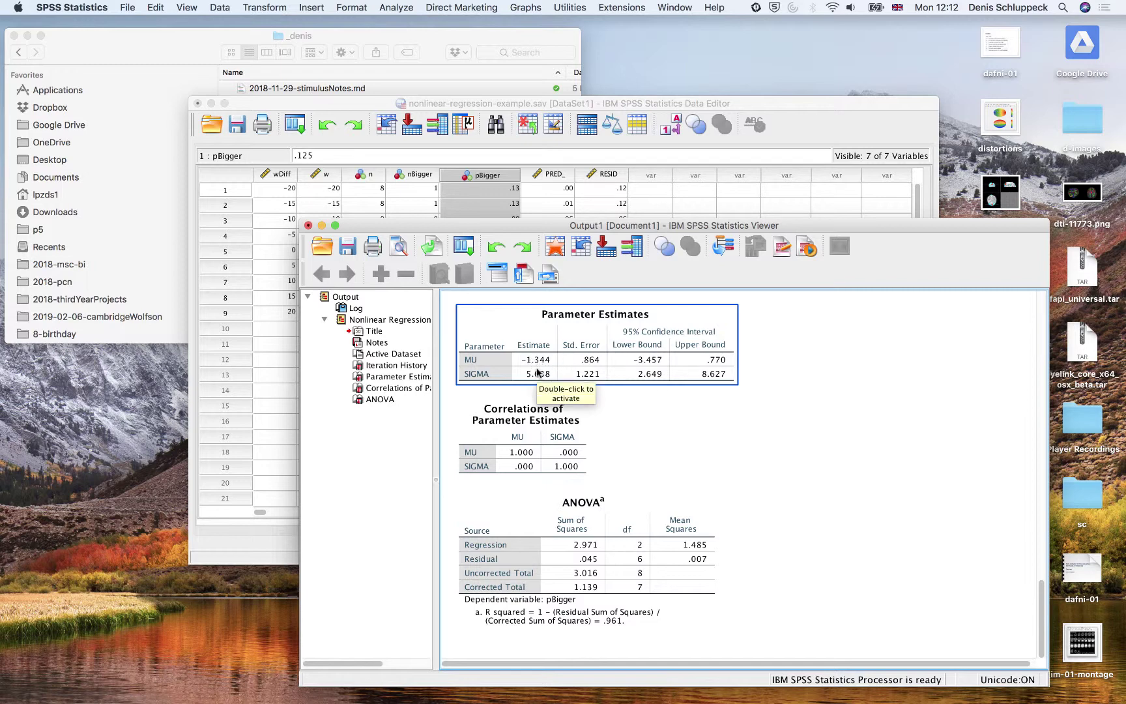
{"action": "left_click", "coordinate": [832, 113]}
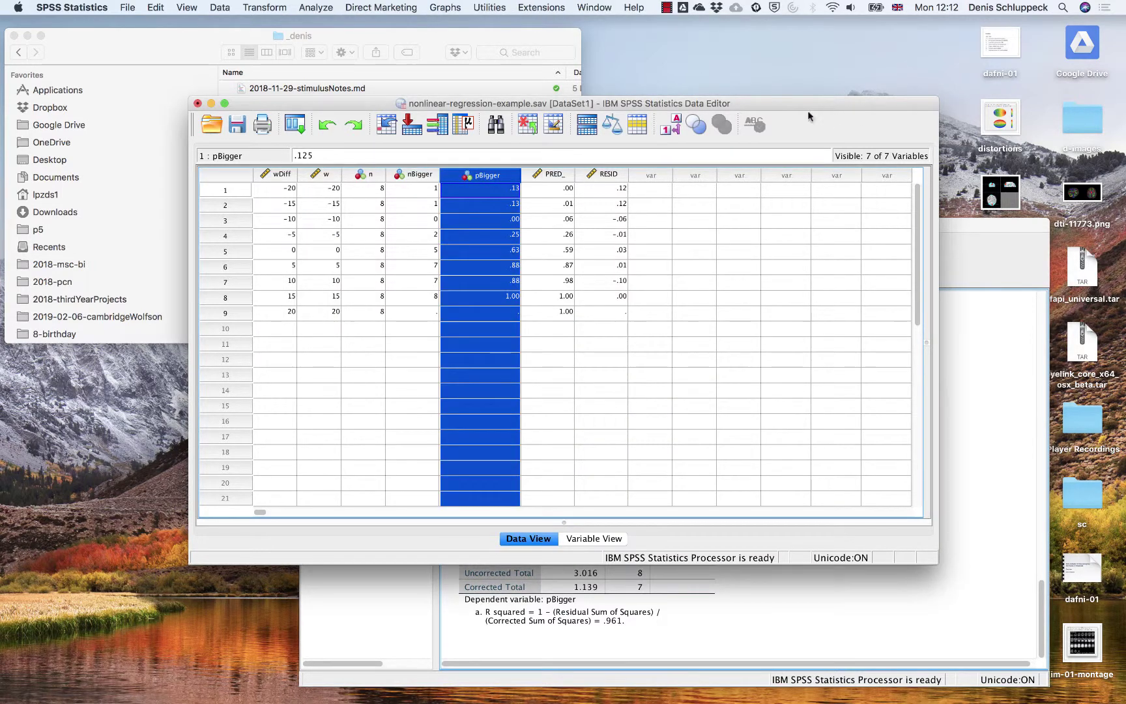